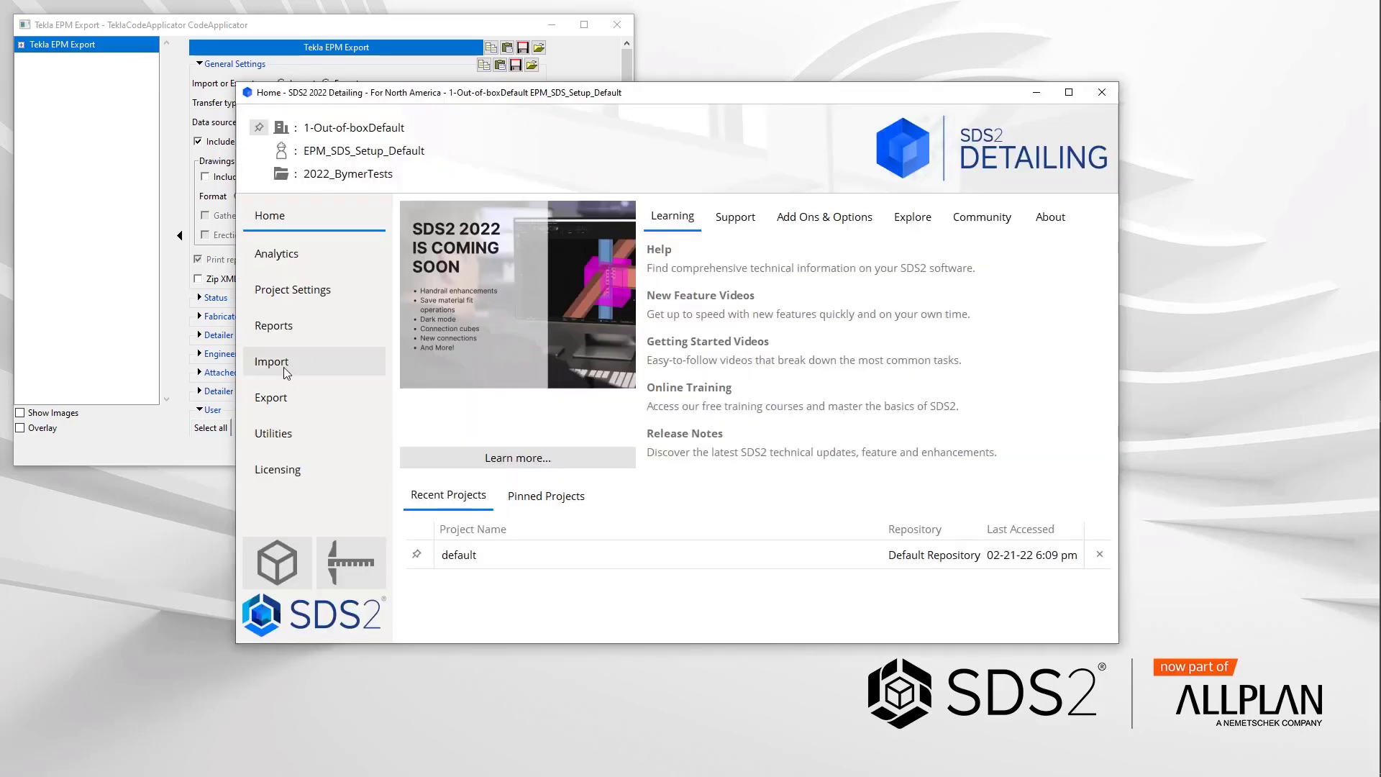
Open the Tekla PowerFab export settings and compare their transfer type options with those of the Tekla EPM Export.
left_click(299, 400)
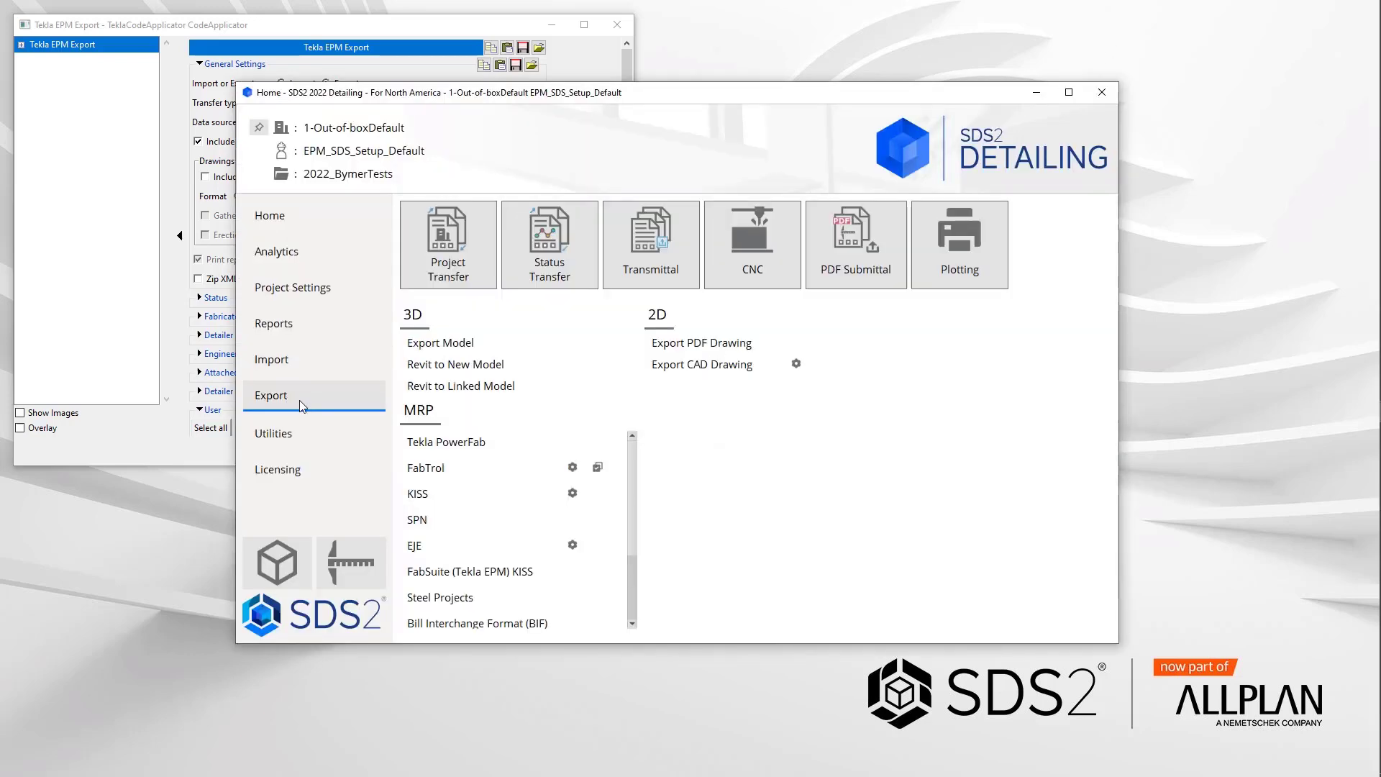
left_click(460, 442)
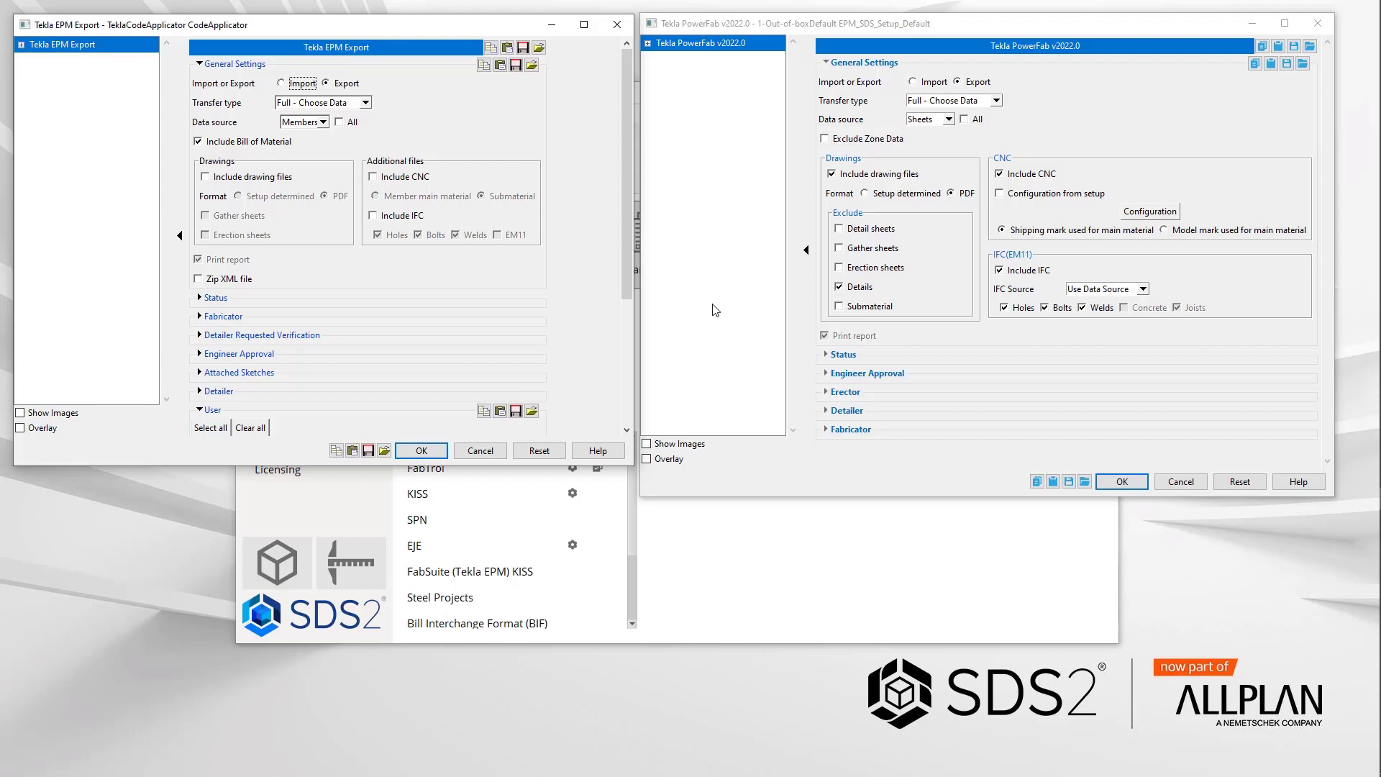
left_click(365, 102)
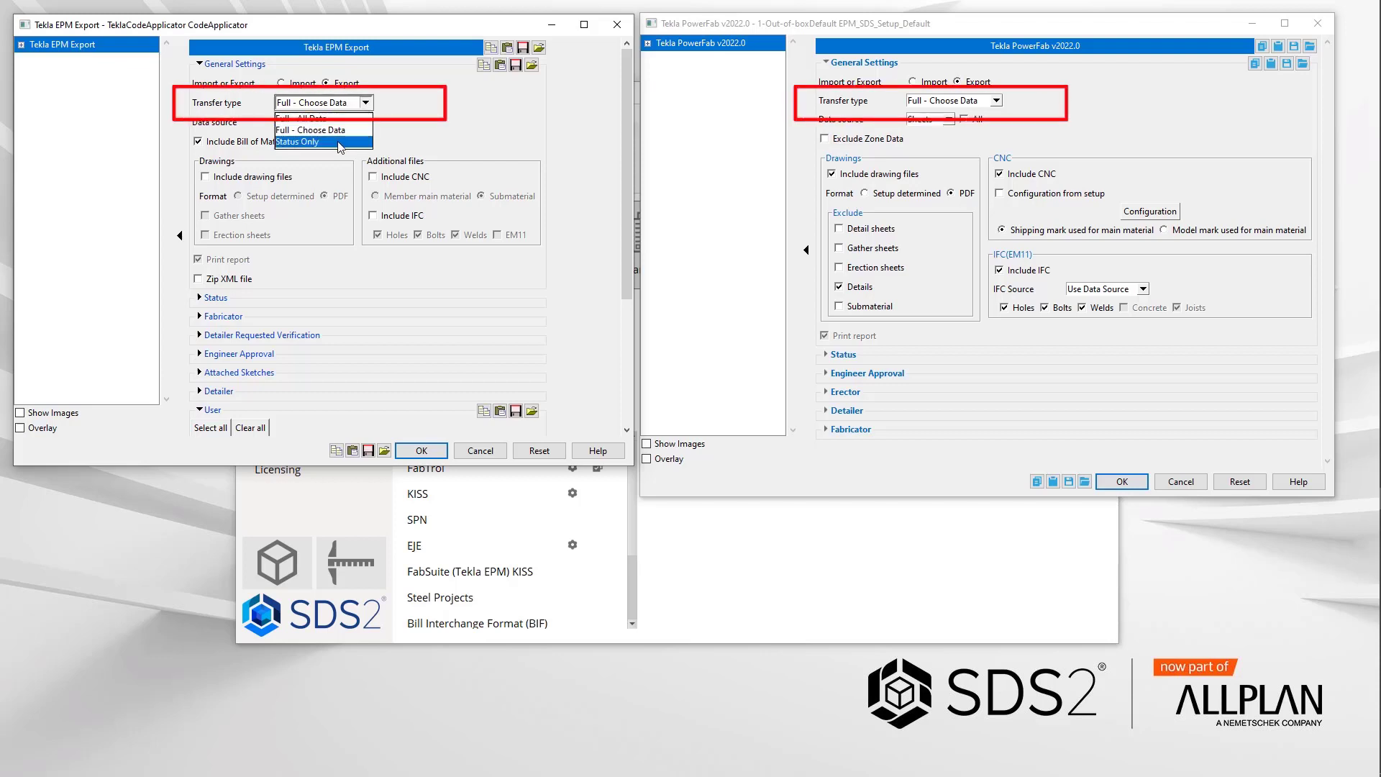
left_click(996, 100)
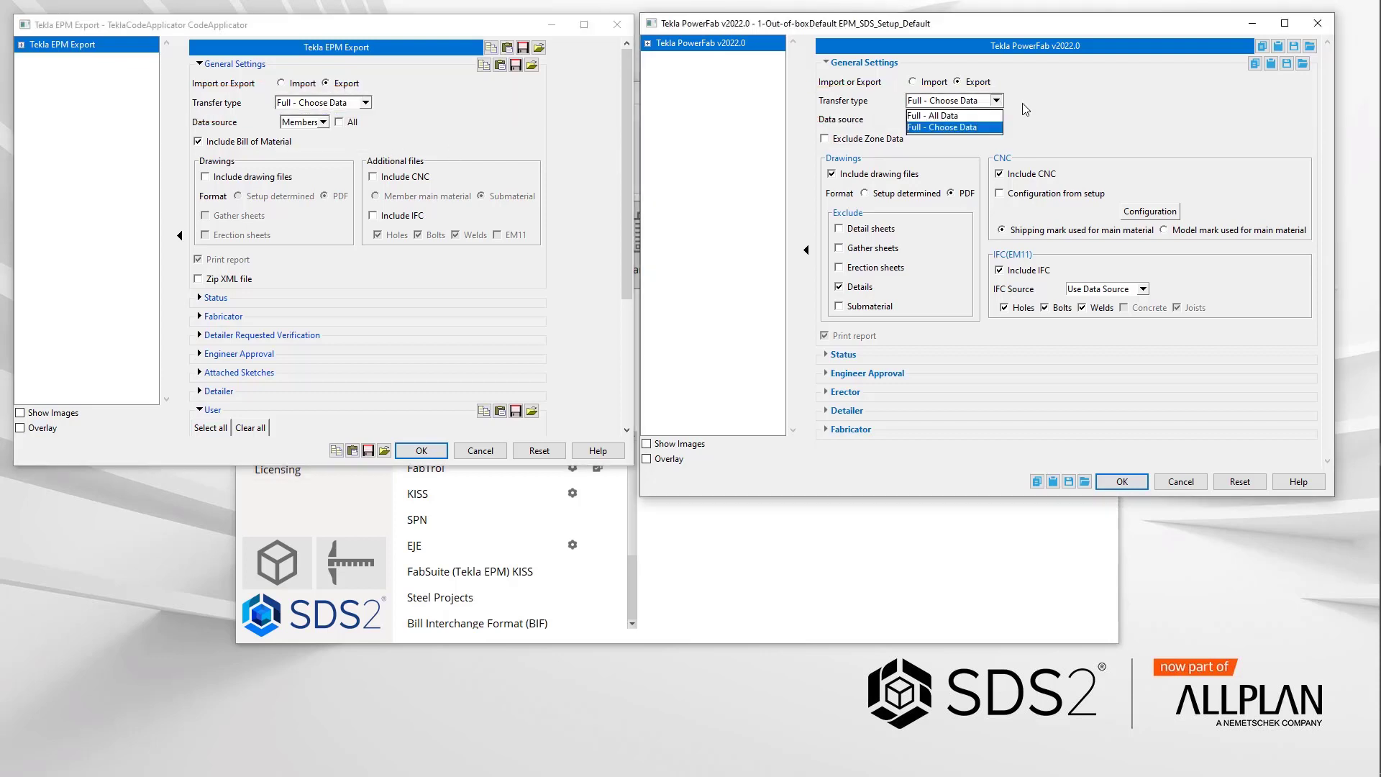
left_click(1043, 113)
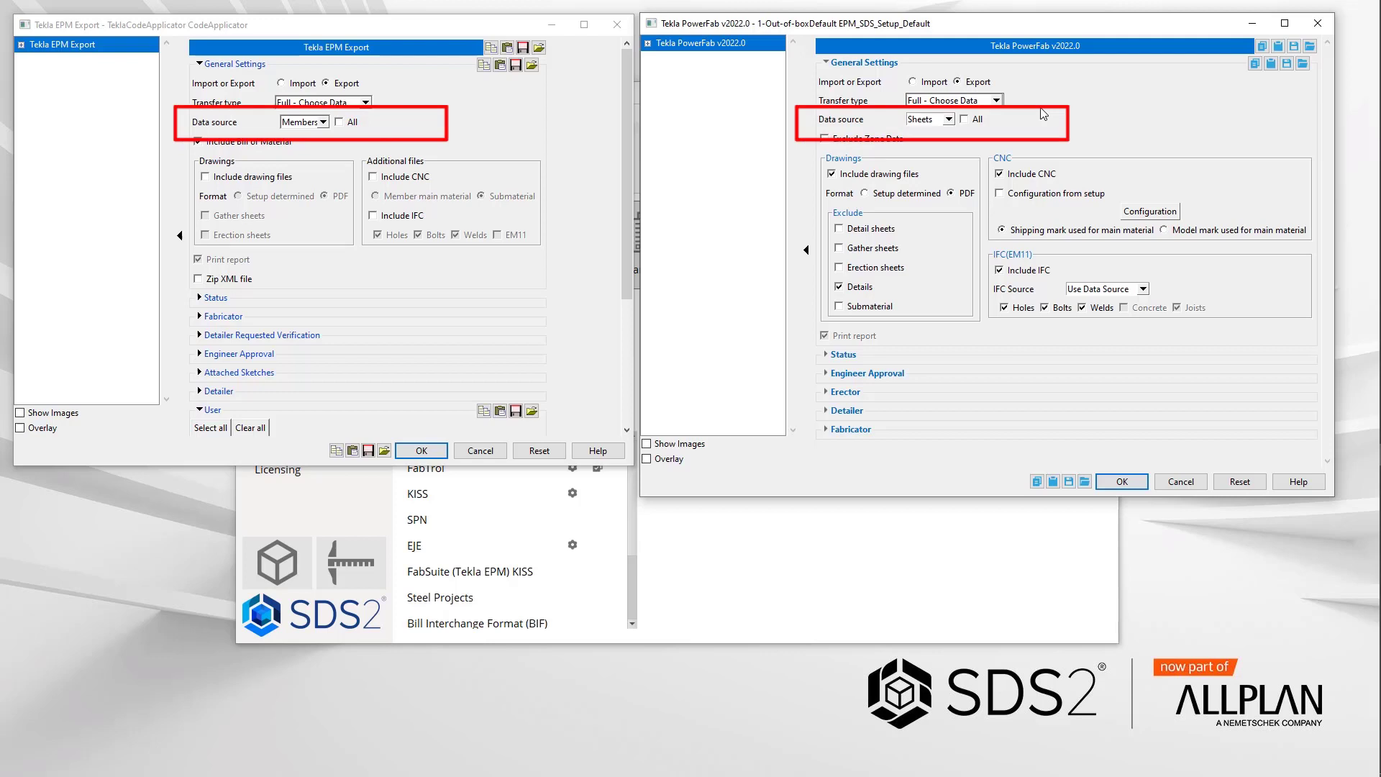
Try Members as the data source of the Tekla PowerFab export and return it to Sheets.
left_click(950, 120)
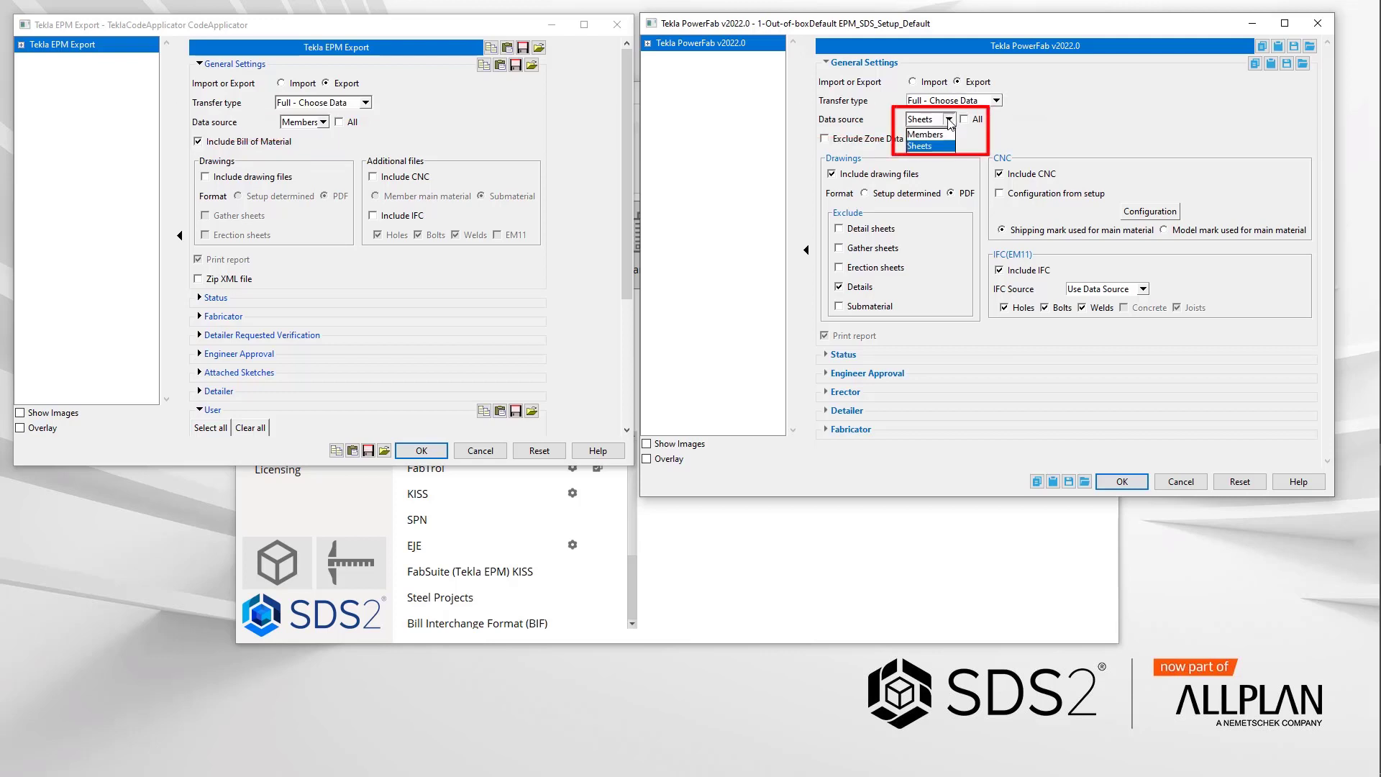
left_click(935, 135)
left_click(951, 119)
left_click(946, 146)
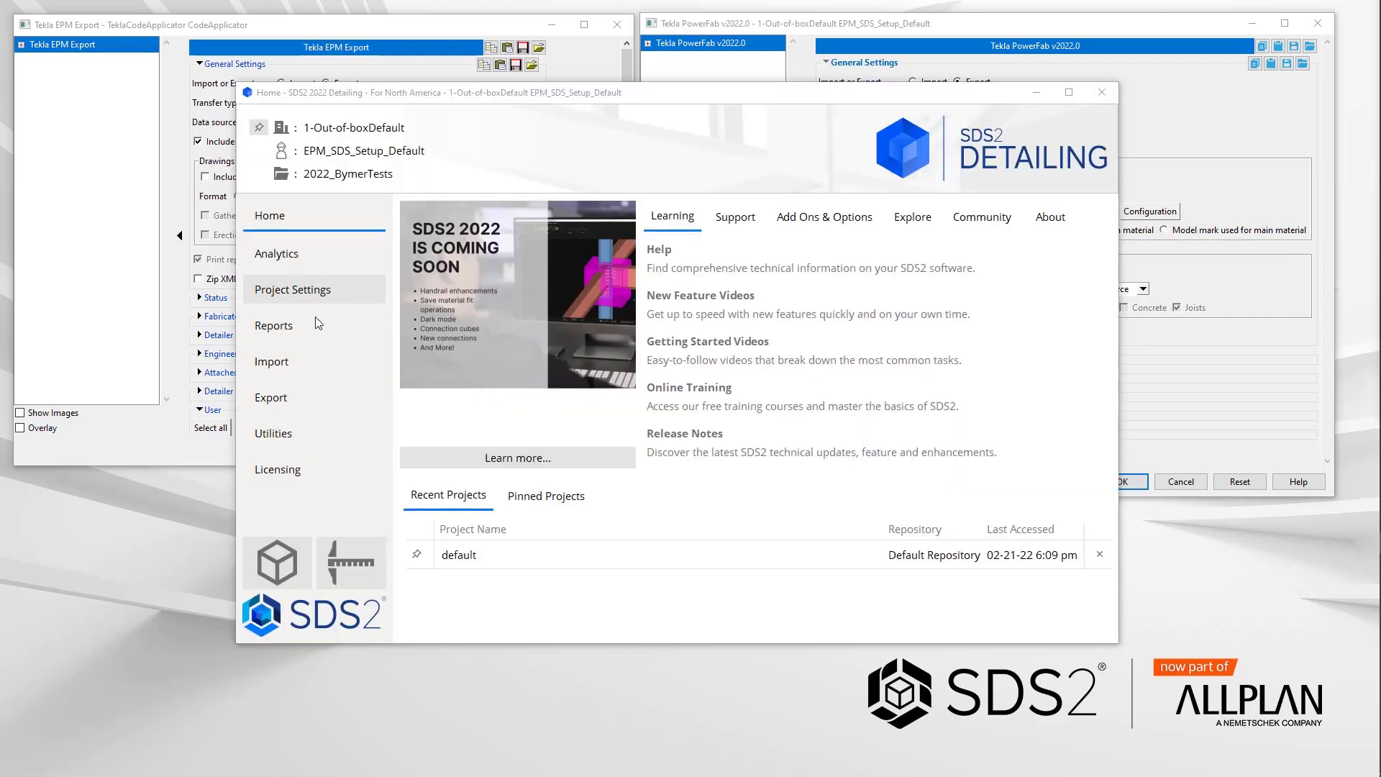
Review the configurations offered by the SDS2 2022 CNC export, close it and minimize the Home window.
left_click(272, 394)
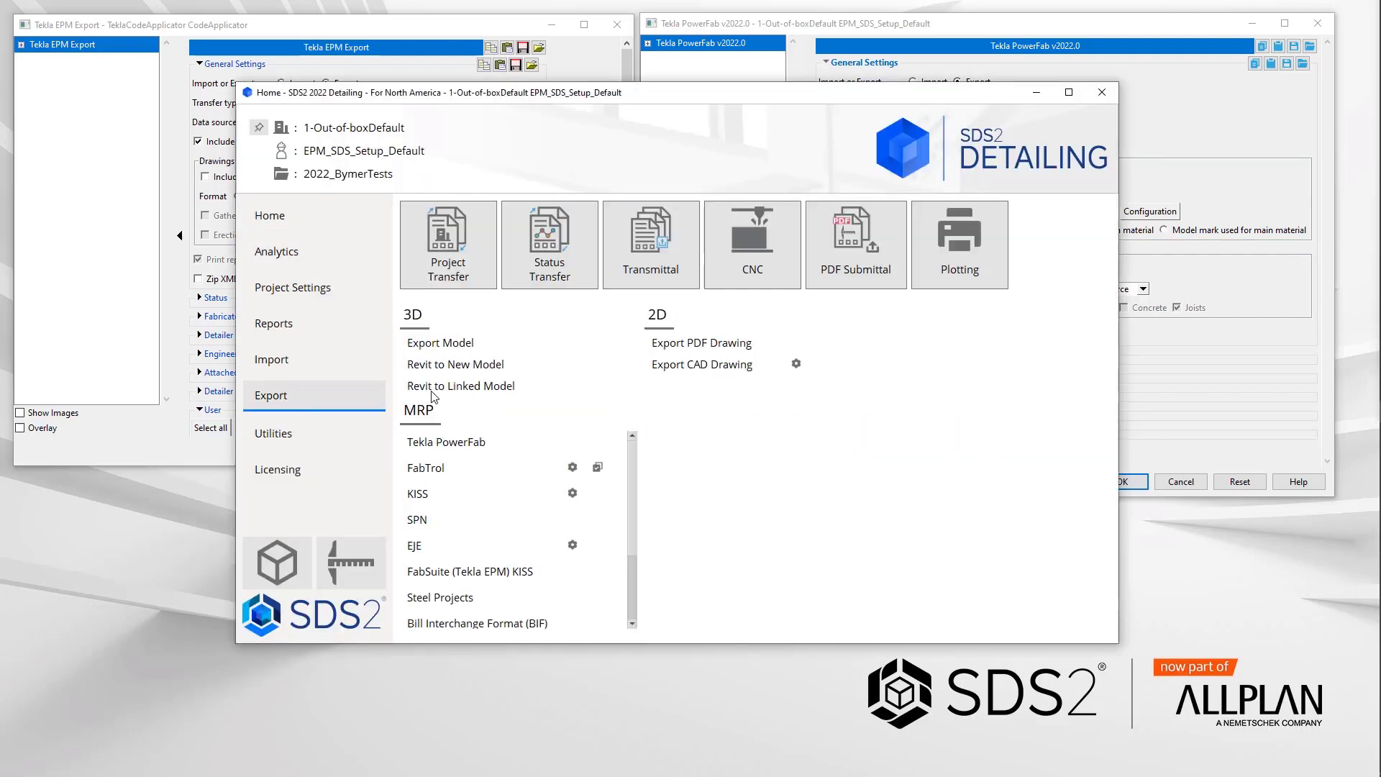
left_click(752, 266)
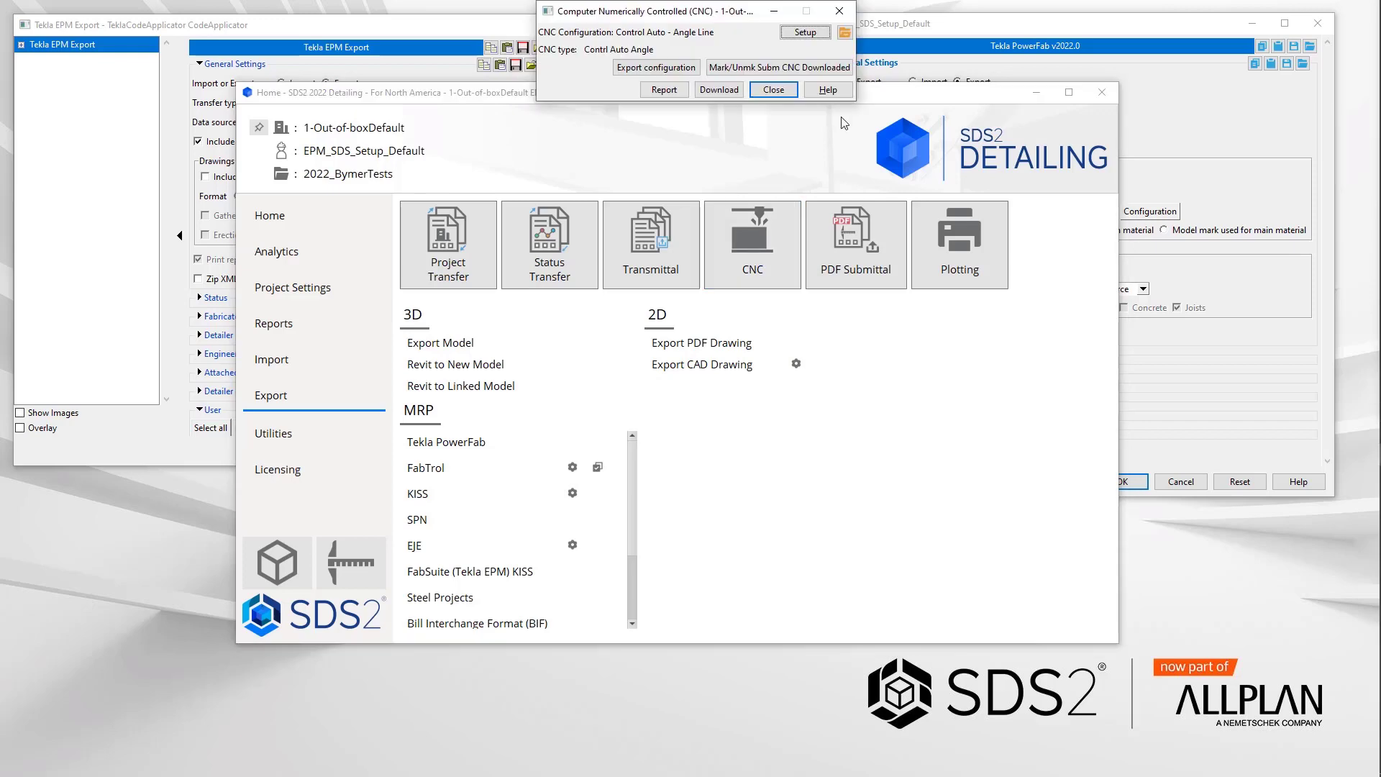
left_click(839, 28)
left_click(844, 351)
left_click(777, 90)
left_click(1035, 92)
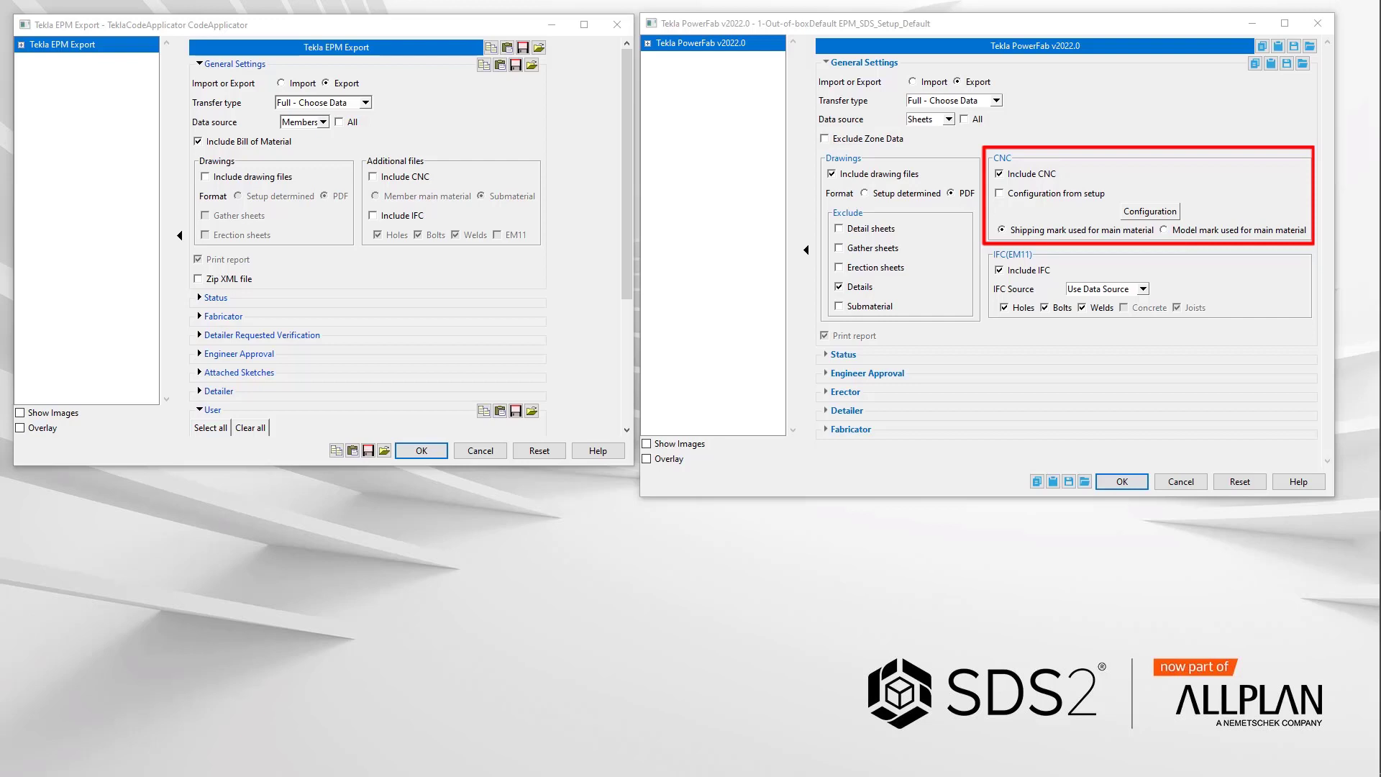
Select both DSTV and DXF Plate as the CNC configurations for the Tekla PowerFab export.
left_click(1150, 211)
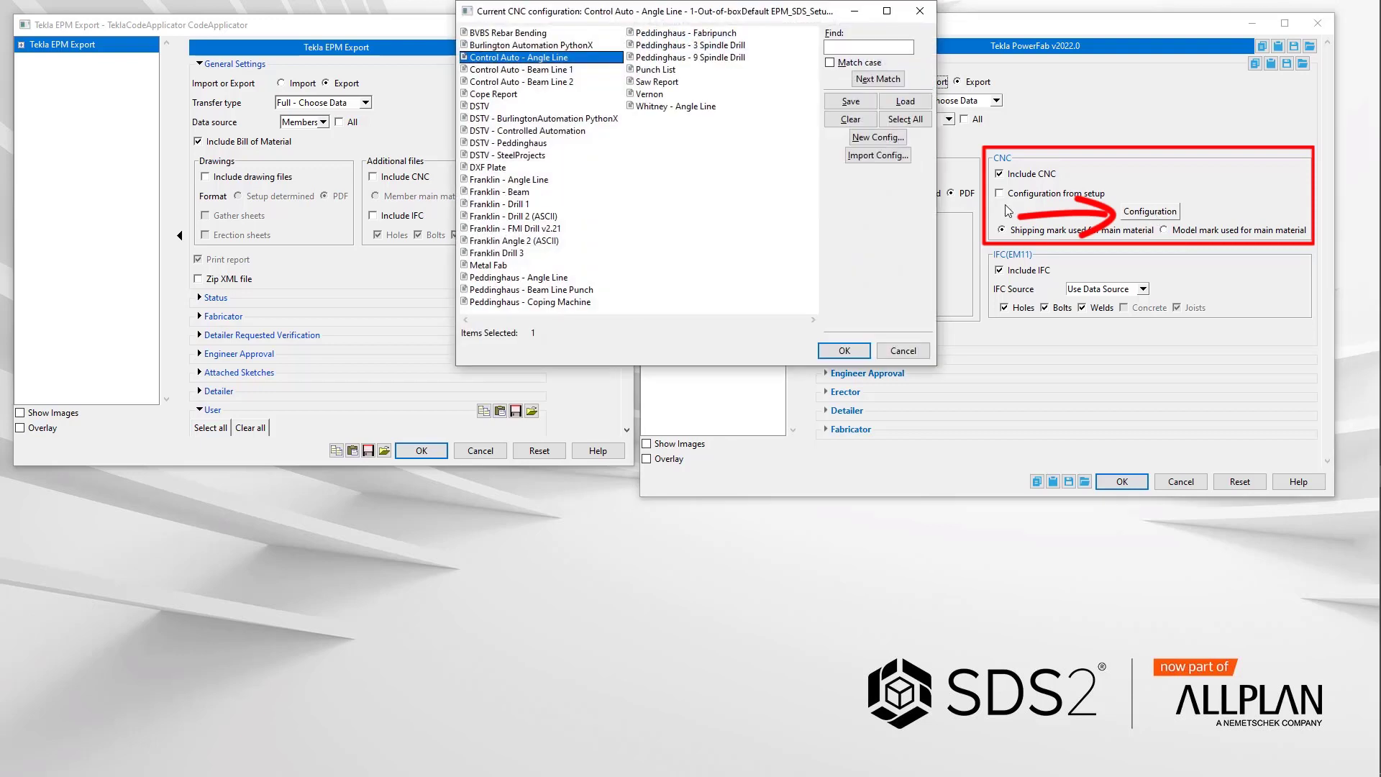
left_click(480, 107)
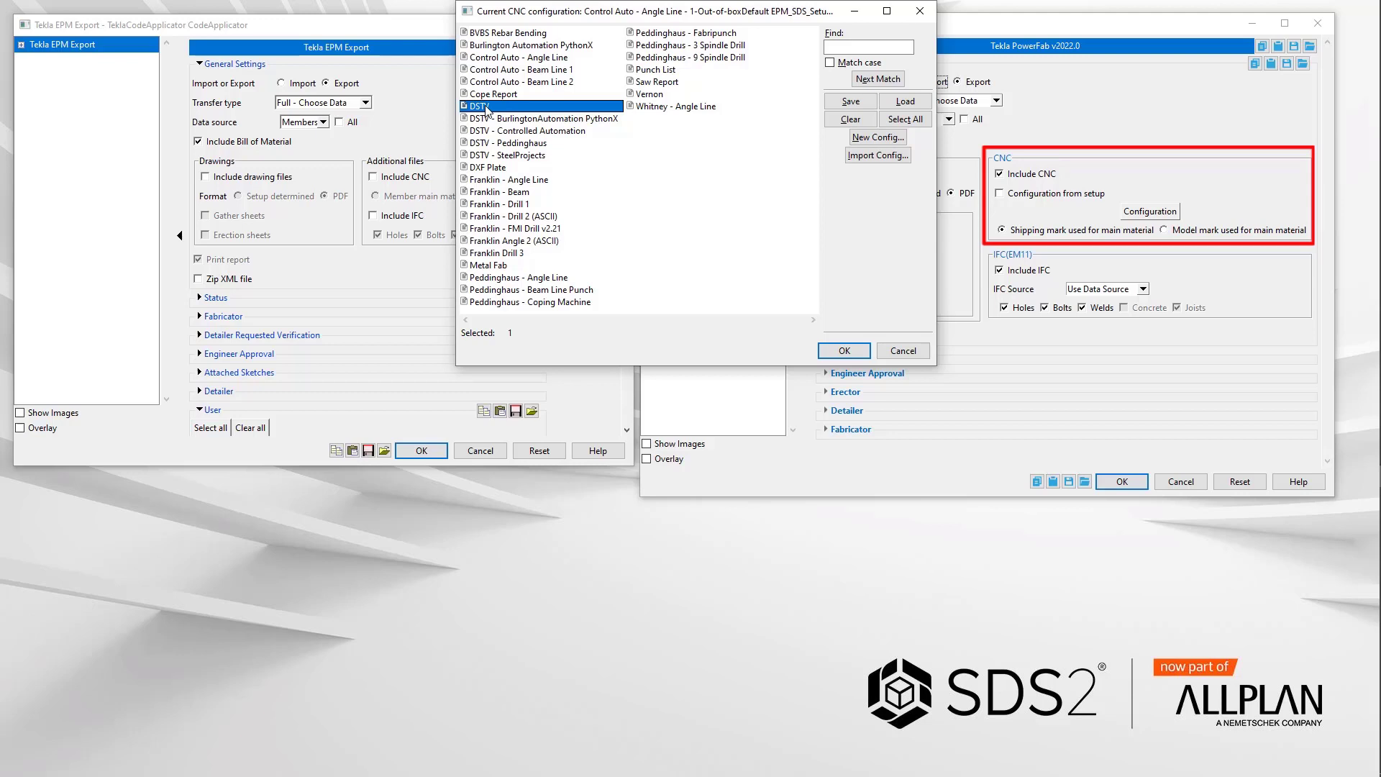
left_click(500, 168, "ctrl")
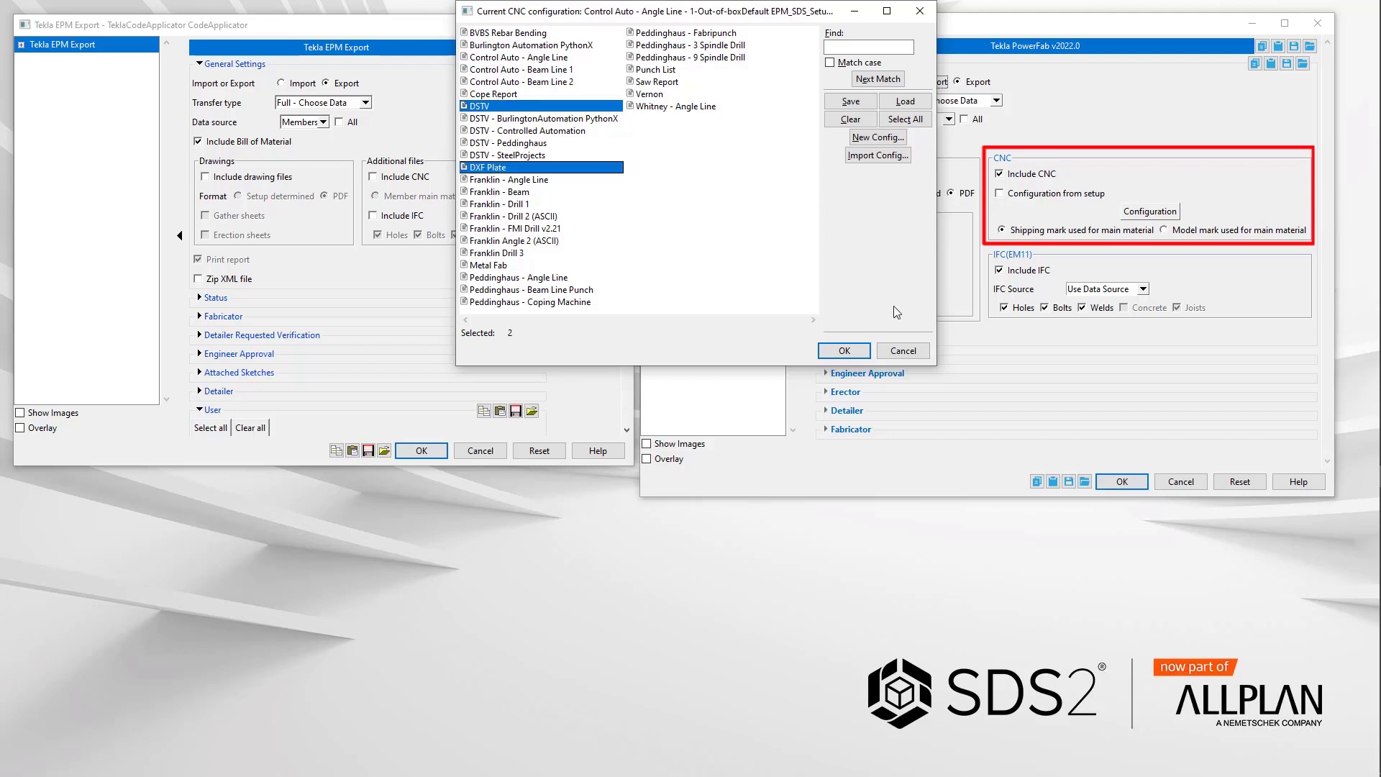
left_click(846, 350)
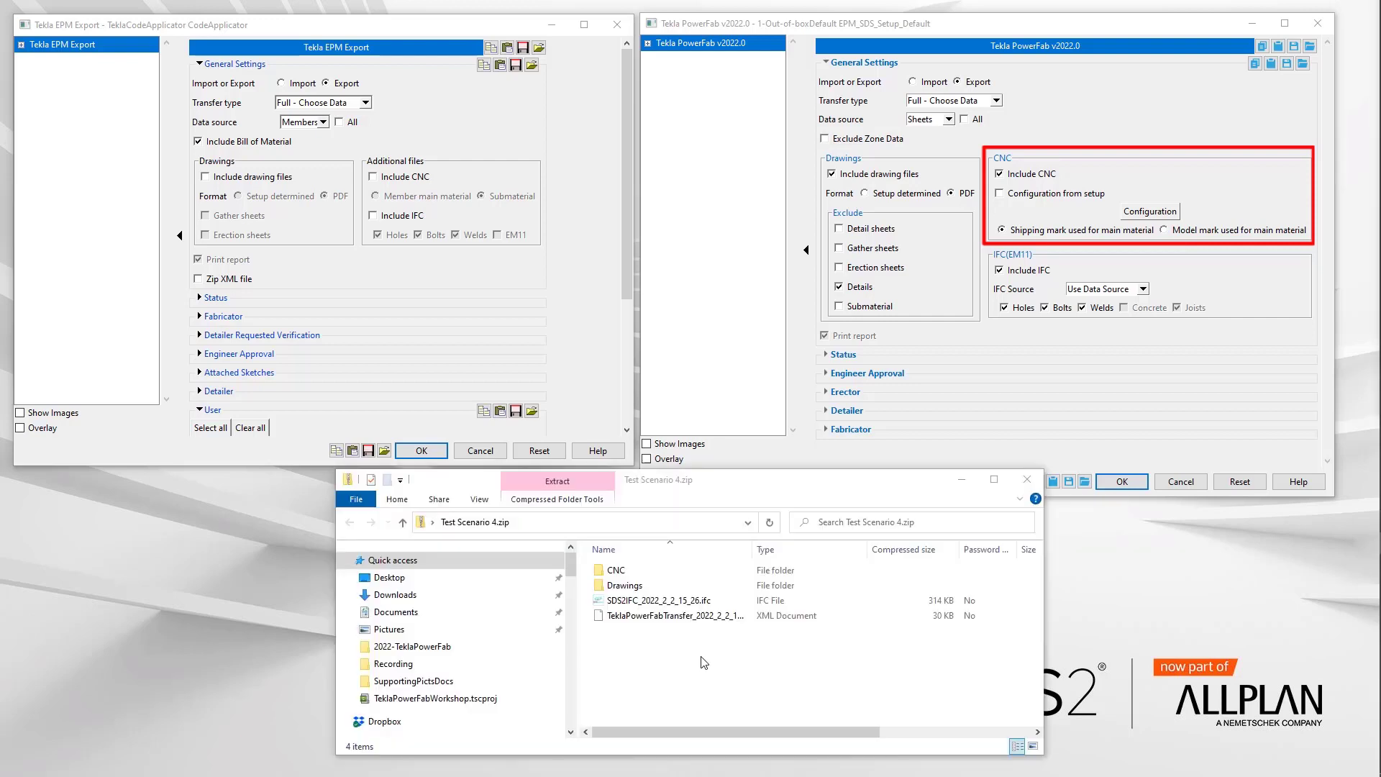
Examine the files in the CNC folder of Test Scenario 4.zip and close the archive window.
double_click(616, 570)
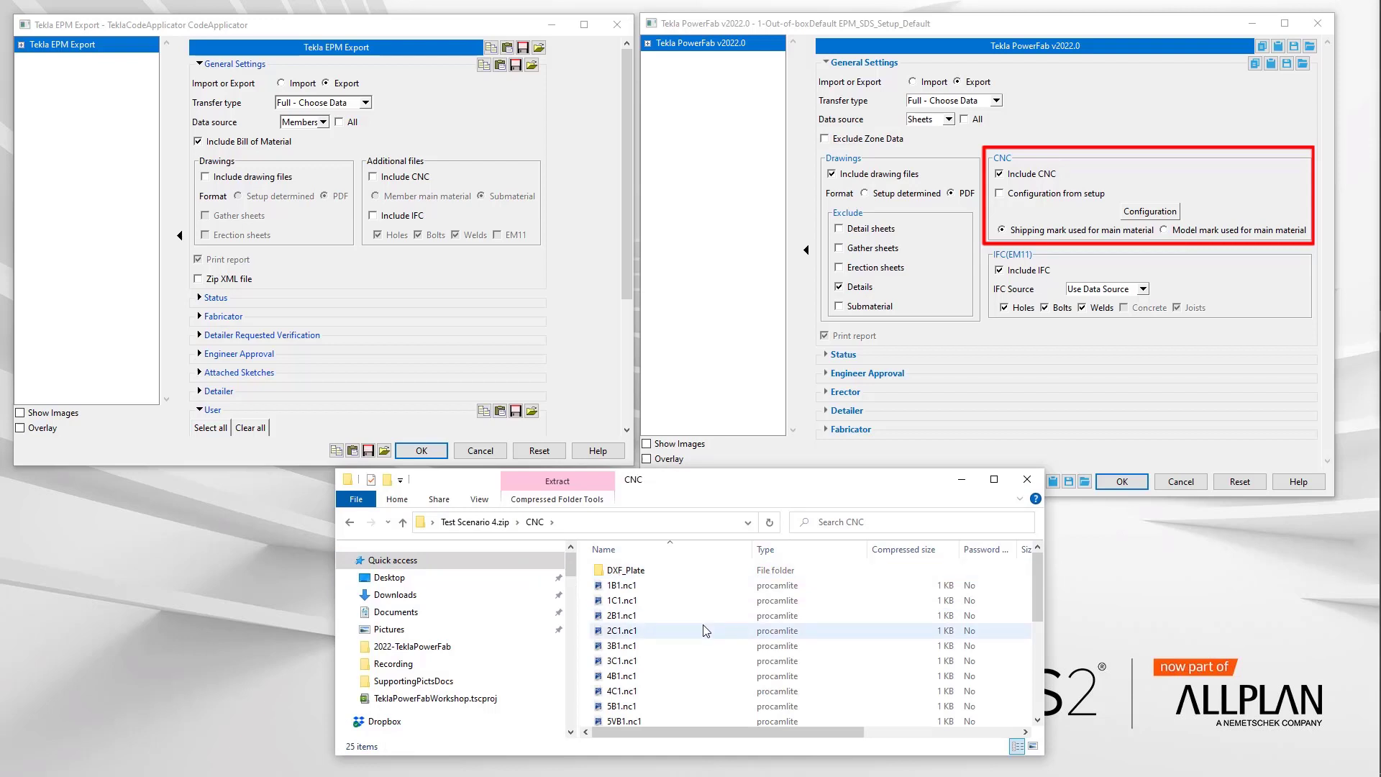
scroll(691, 627, "down", 5)
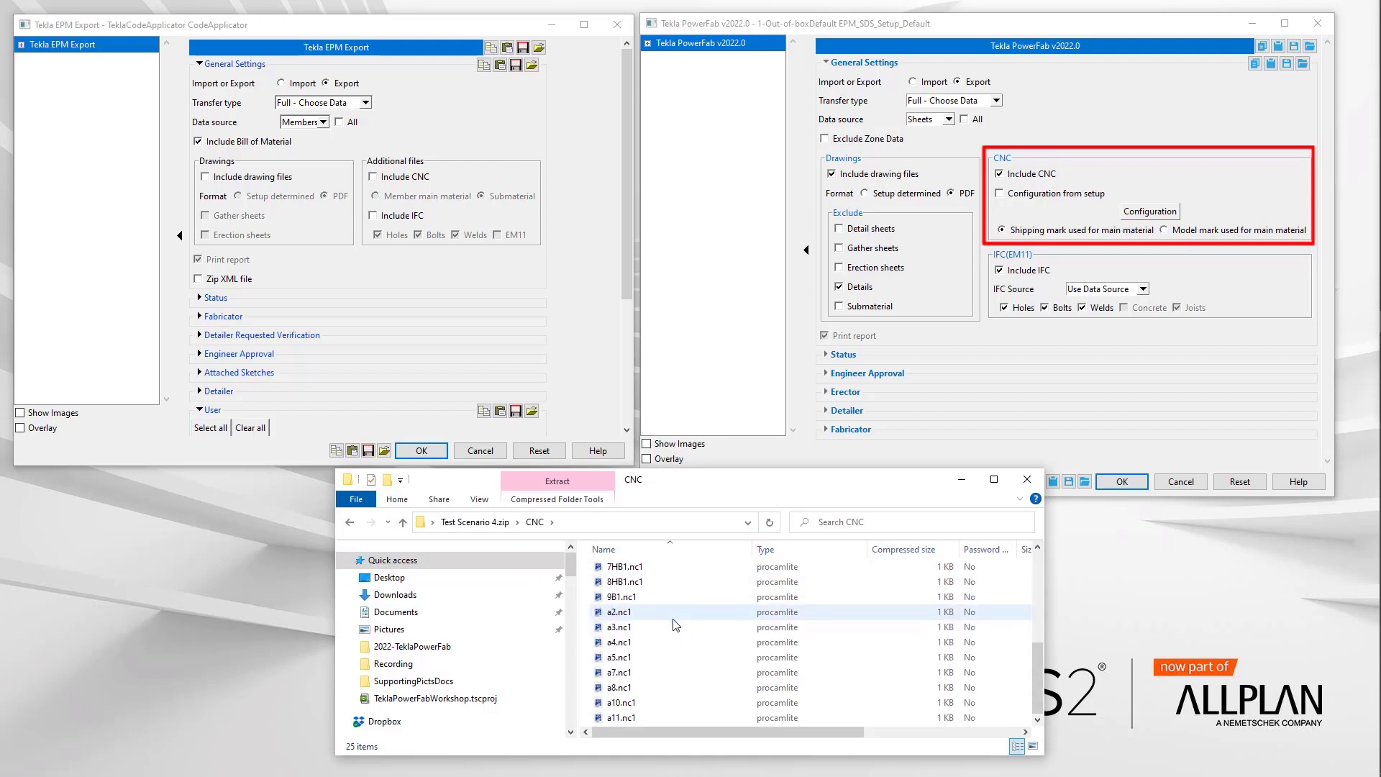
scroll(676, 625, "up", 5)
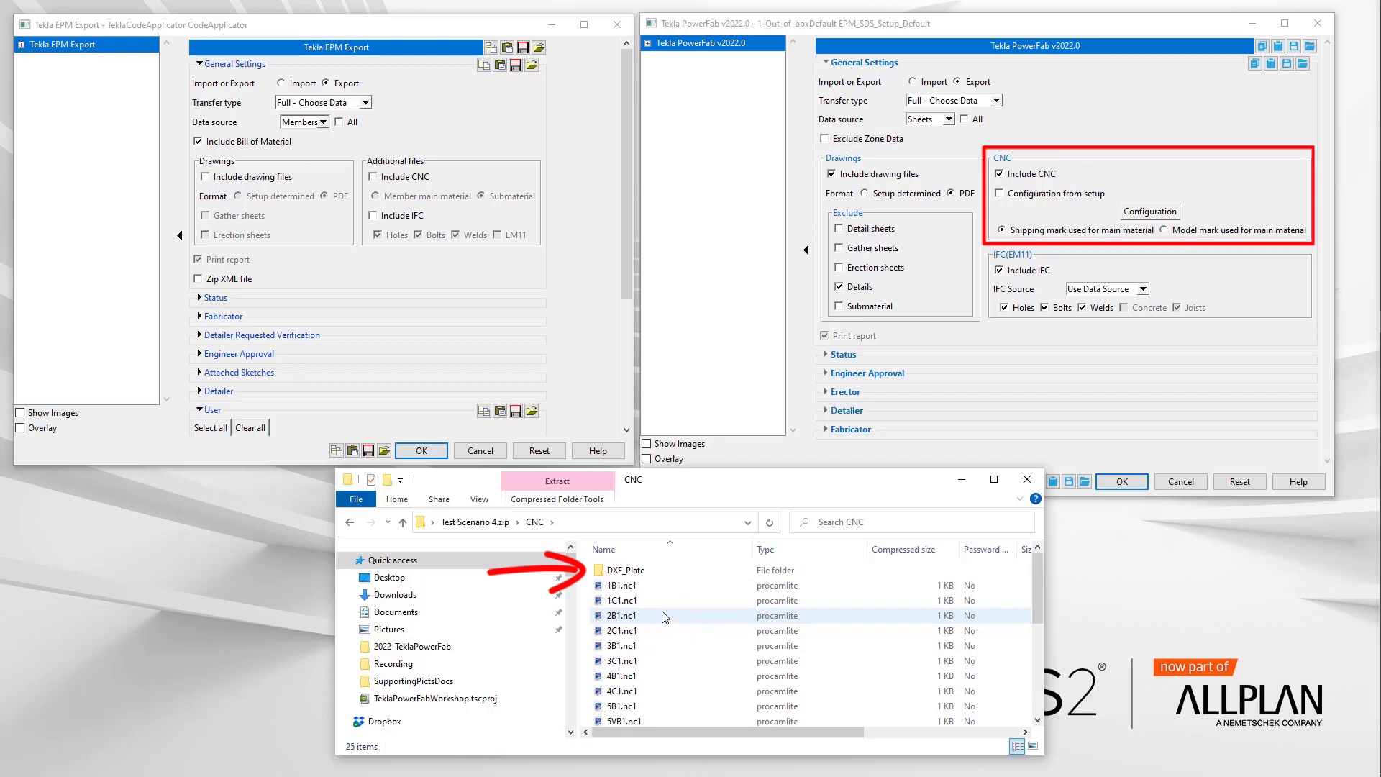
left_click(1034, 483)
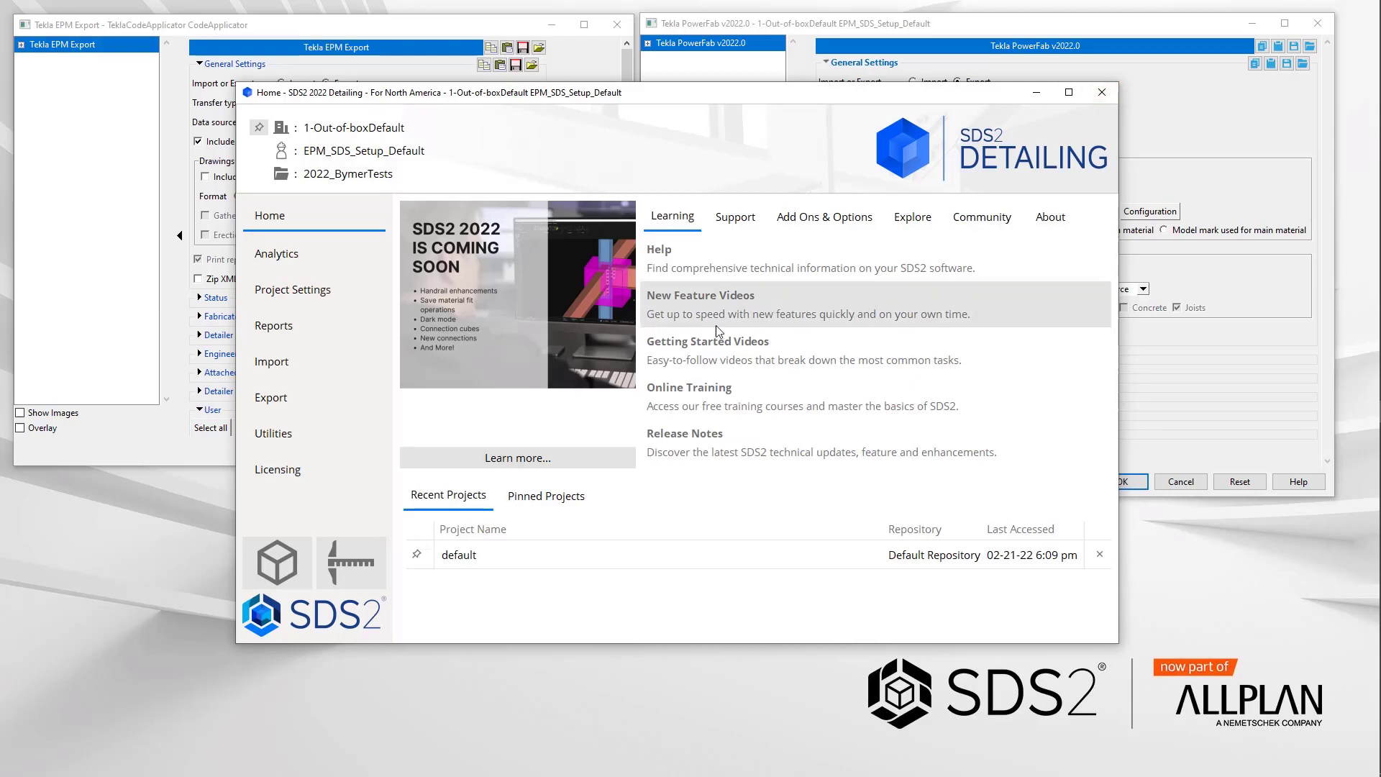
Open the fabricator's Member and Material Piecemarking settings in the SDS2 2022 project settings.
left_click(303, 288)
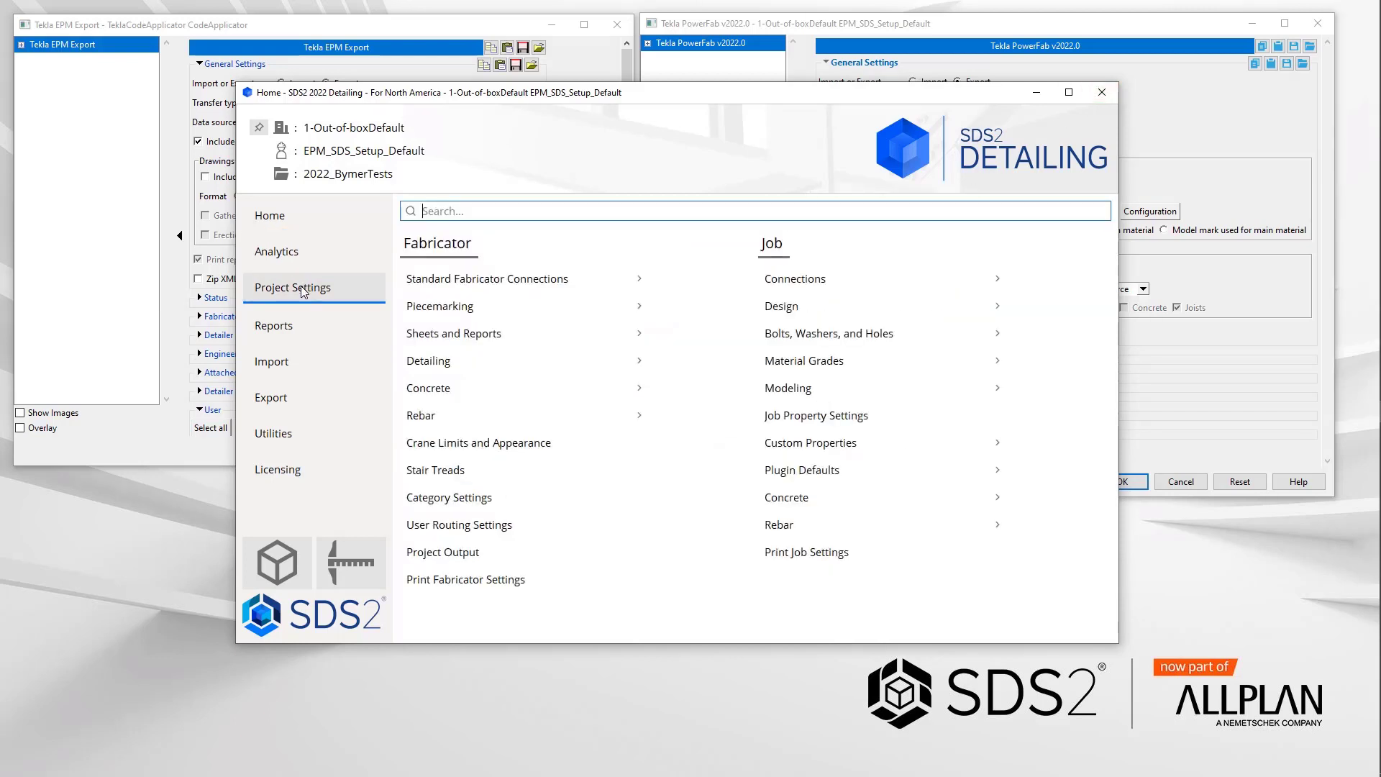
left_click(425, 307)
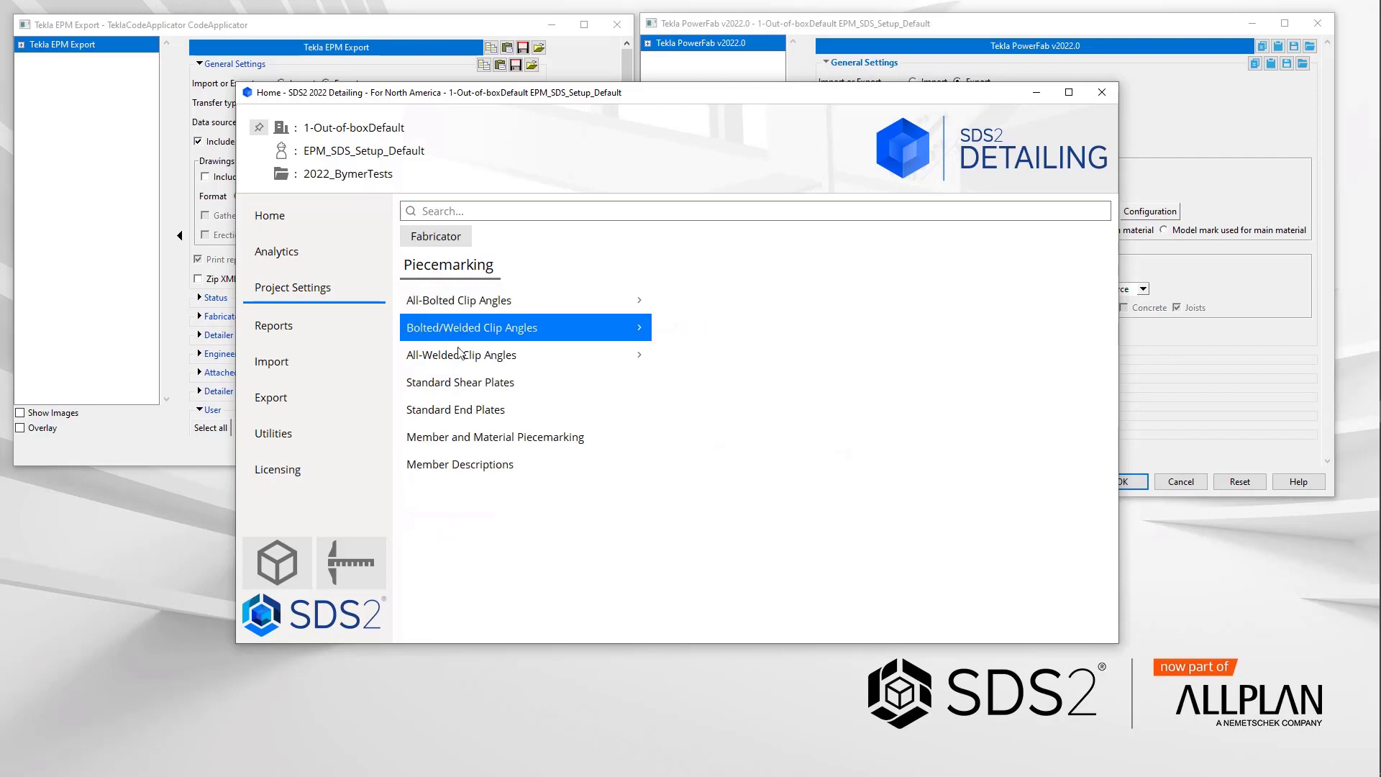
left_click(515, 441)
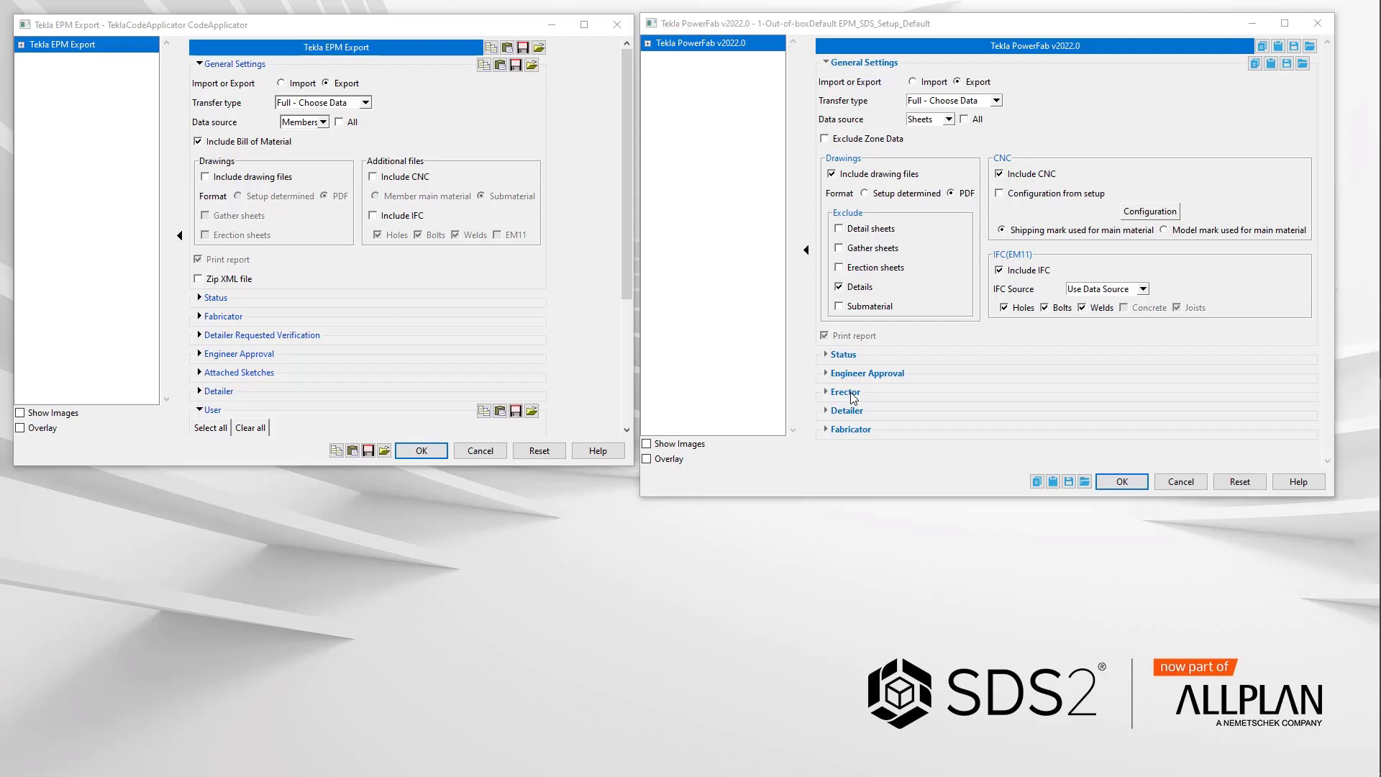
Switch to the SDS2 2021i Detailing window, open its CNC export and keep DSTV as the configuration.
key("alt+Tab")
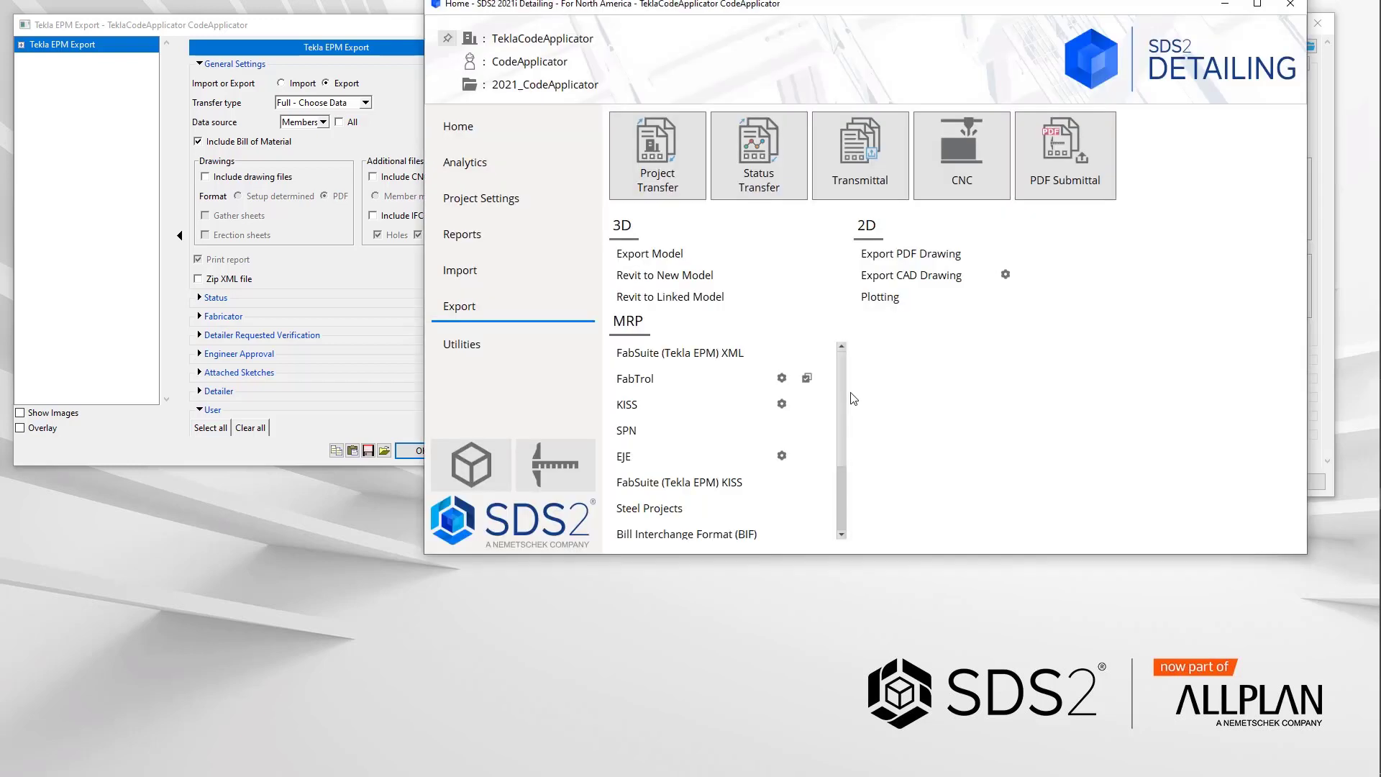
left_click(968, 173)
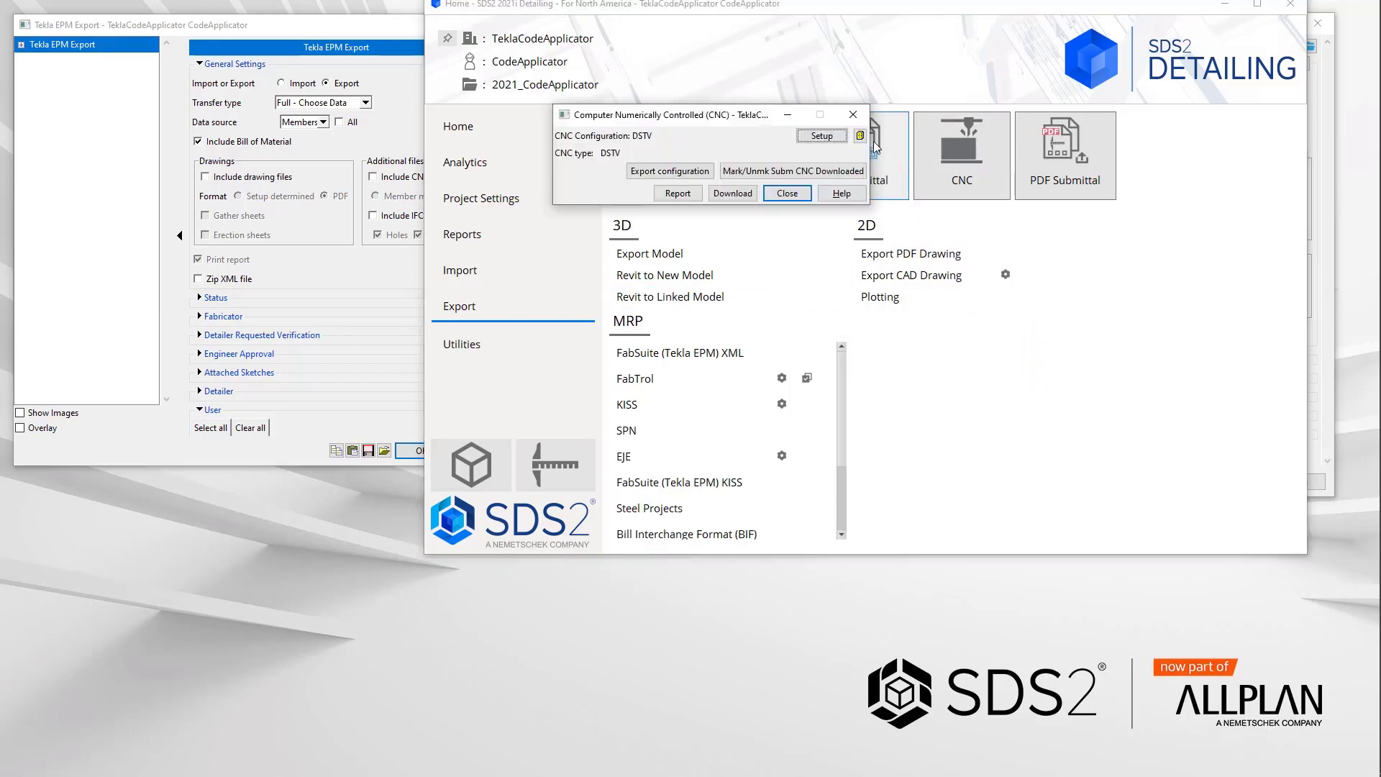
left_click(859, 136)
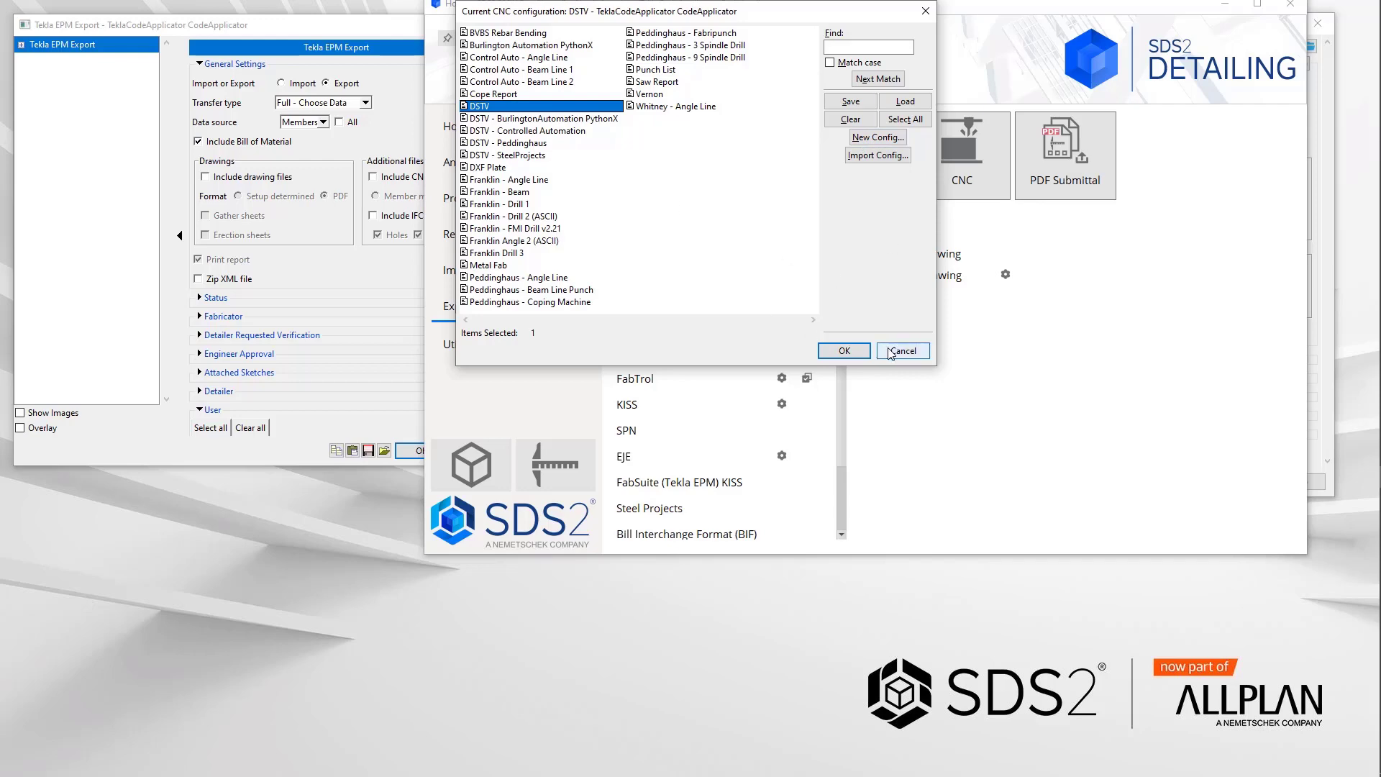
left_click(852, 351)
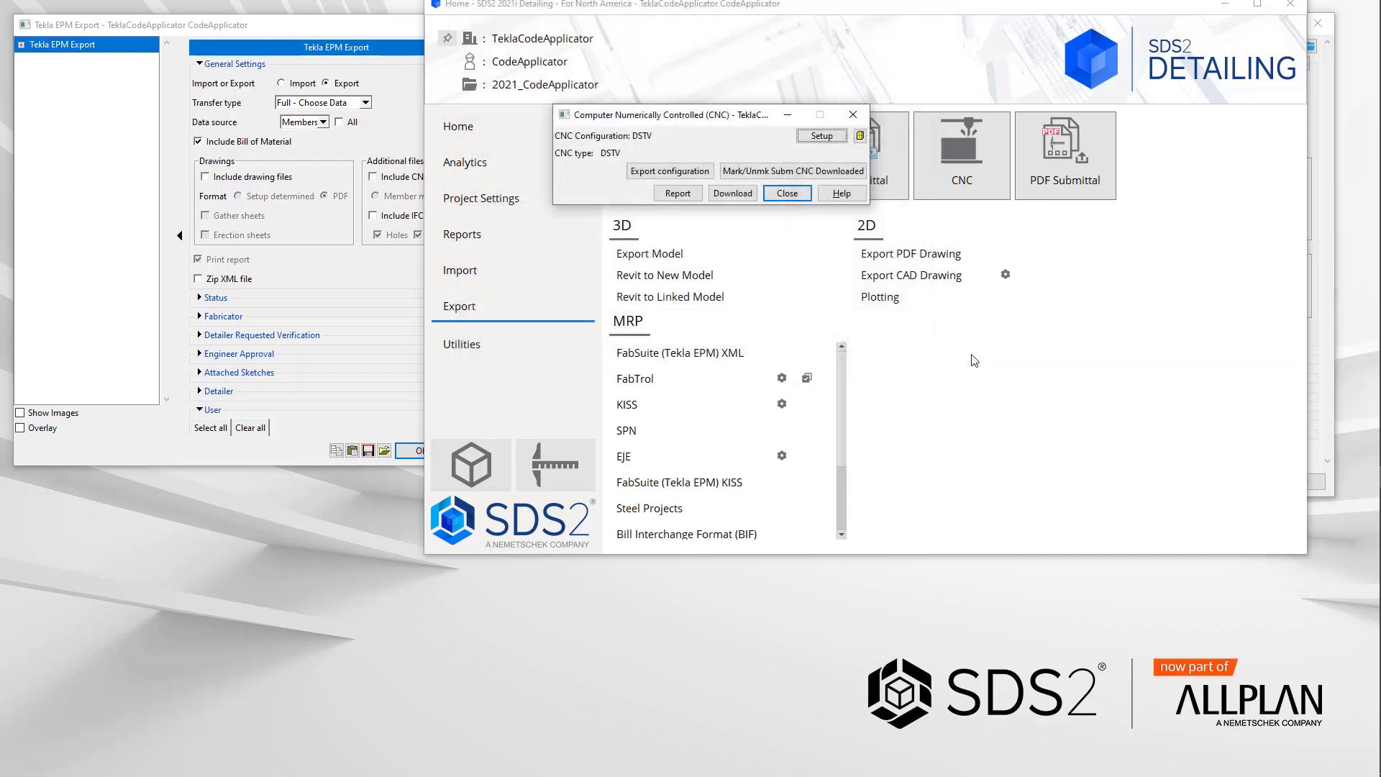
Enable including attached submaterial in member downloads in the DSTV CNC setup, save it and close the CNC dialog.
left_click(824, 137)
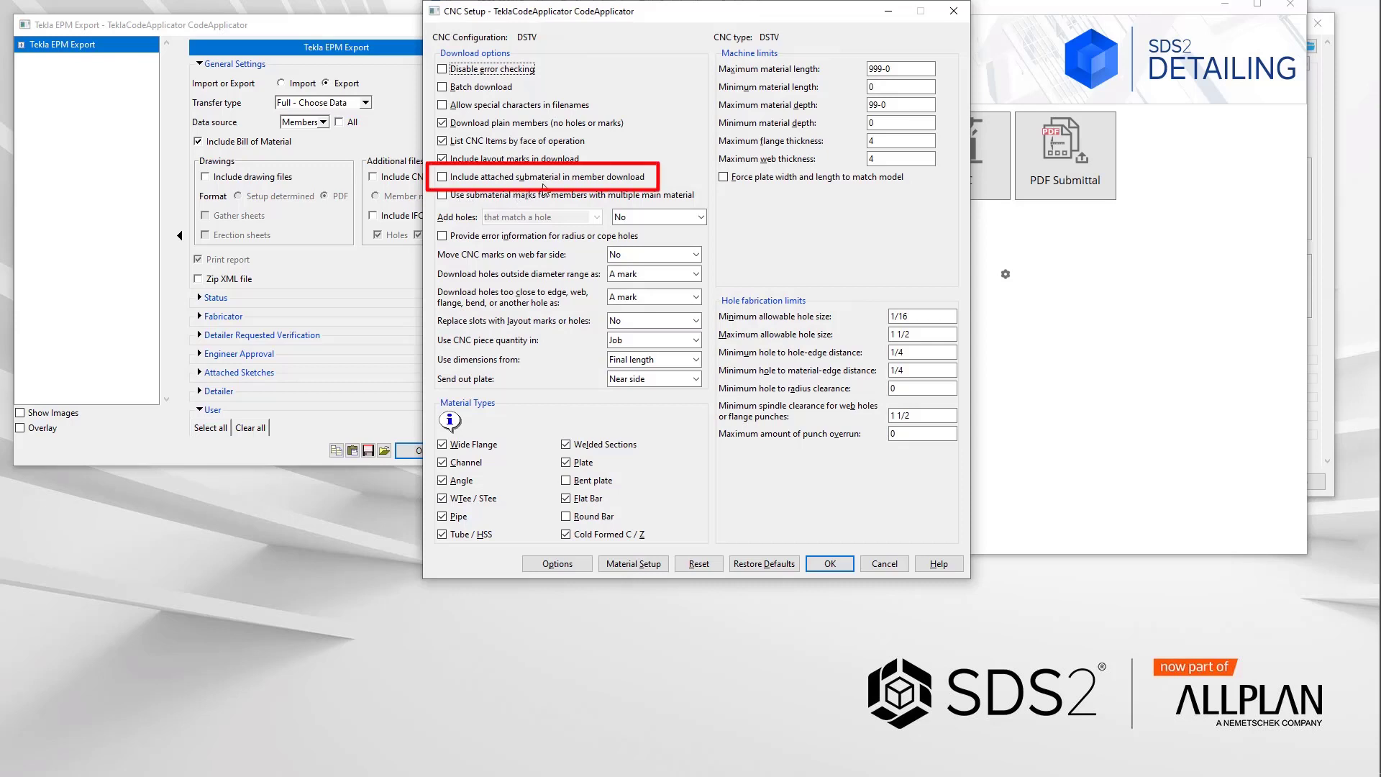
left_click(637, 185)
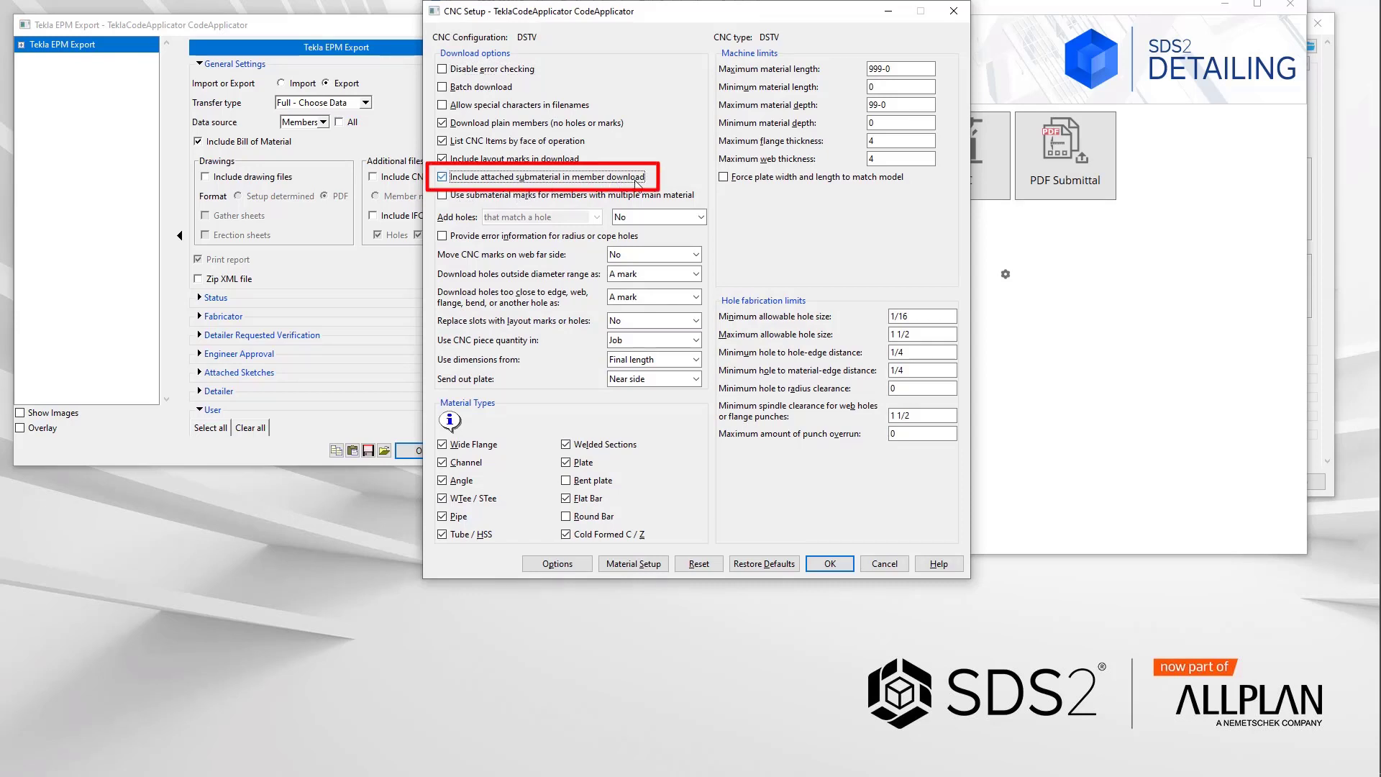
left_click(829, 563)
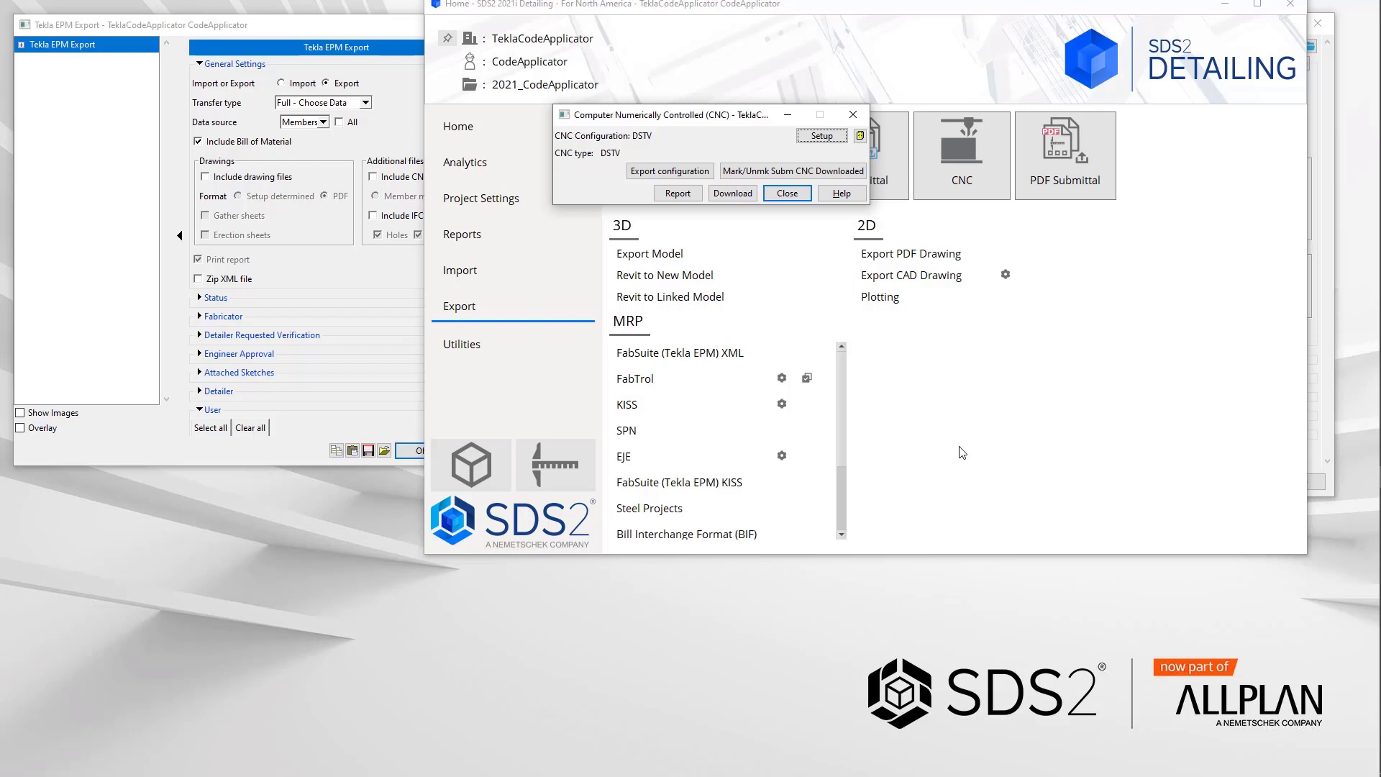
left_click(791, 193)
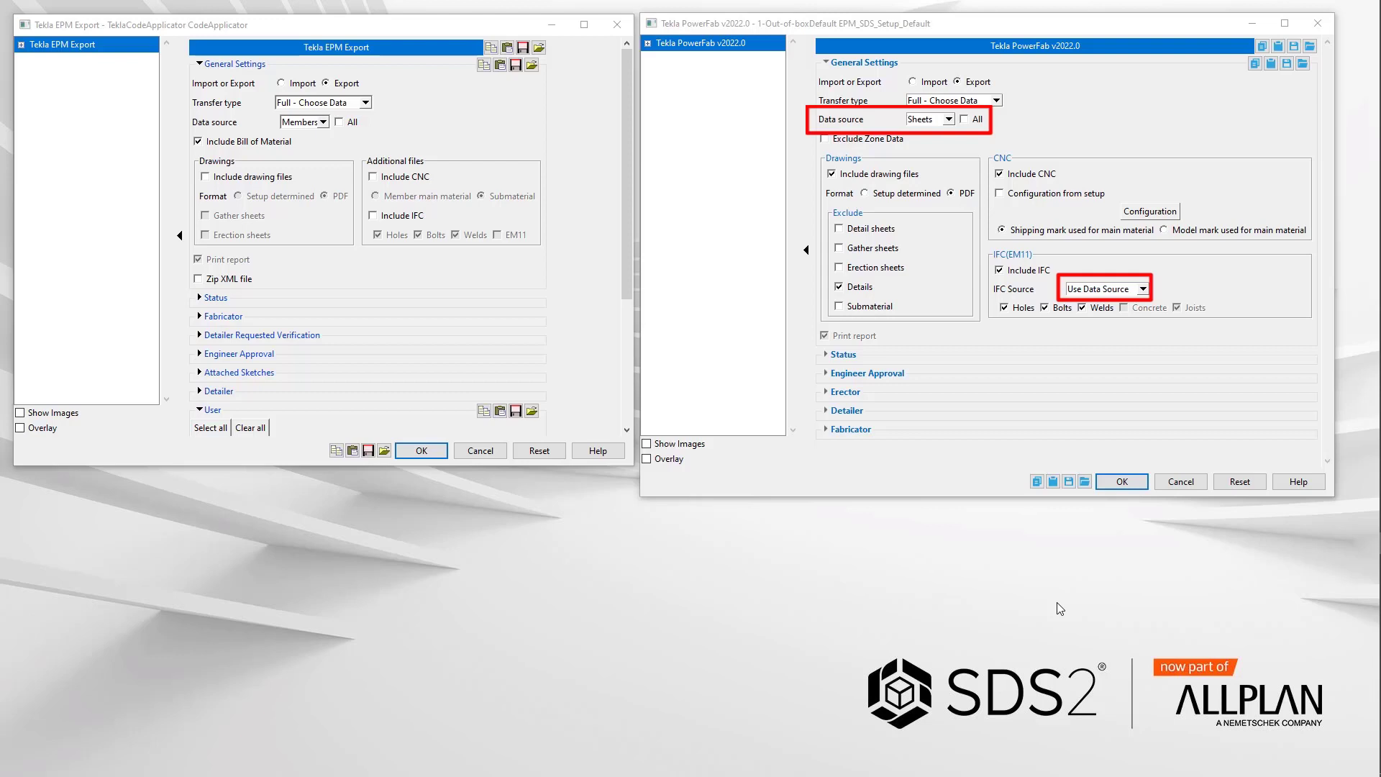
Try Members as the IFC source of the Tekla PowerFab export and set it to All Members.
left_click(1143, 289)
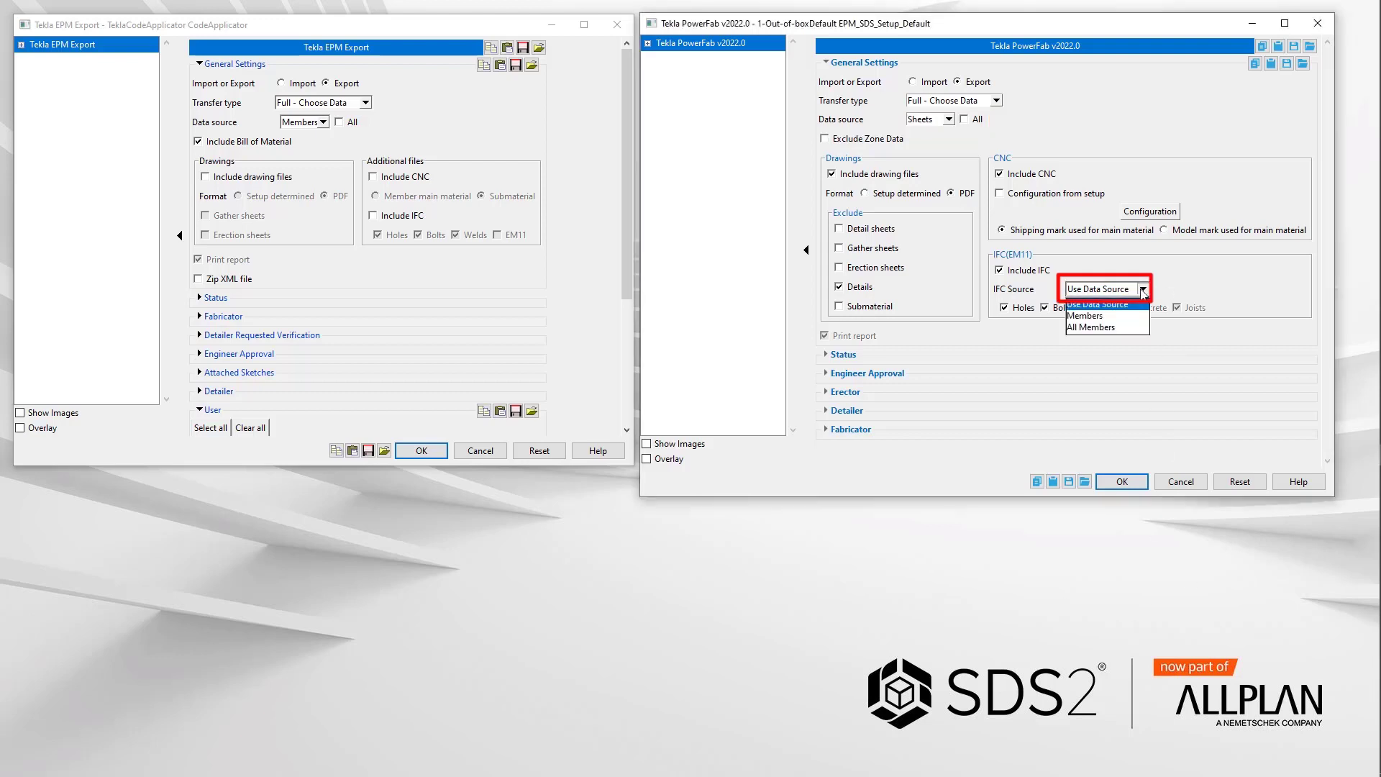
left_click(1124, 317)
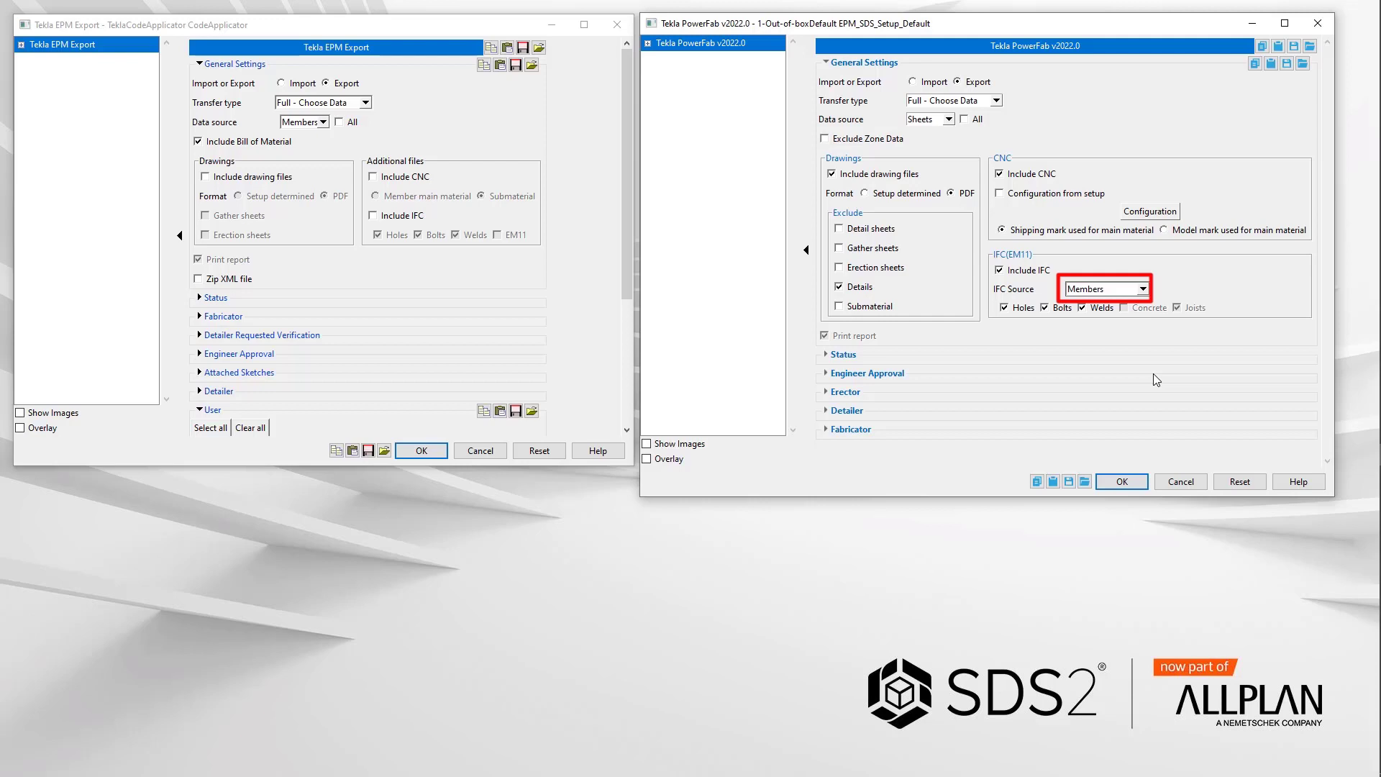
left_click(1143, 288)
left_click(1093, 315)
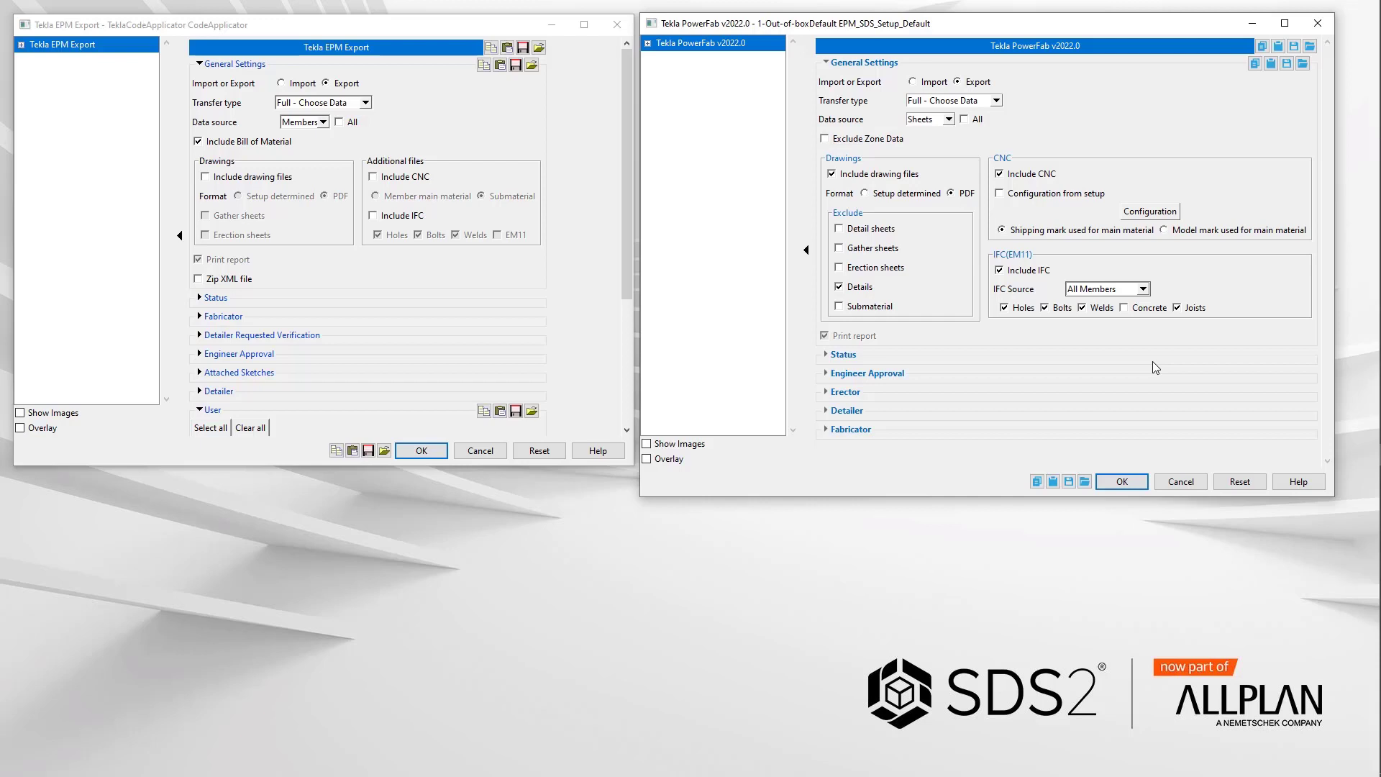
Expand the Status section of the Tekla PowerFab export and examine its fabricator, hold, approval, route and general options.
left_click(843, 355)
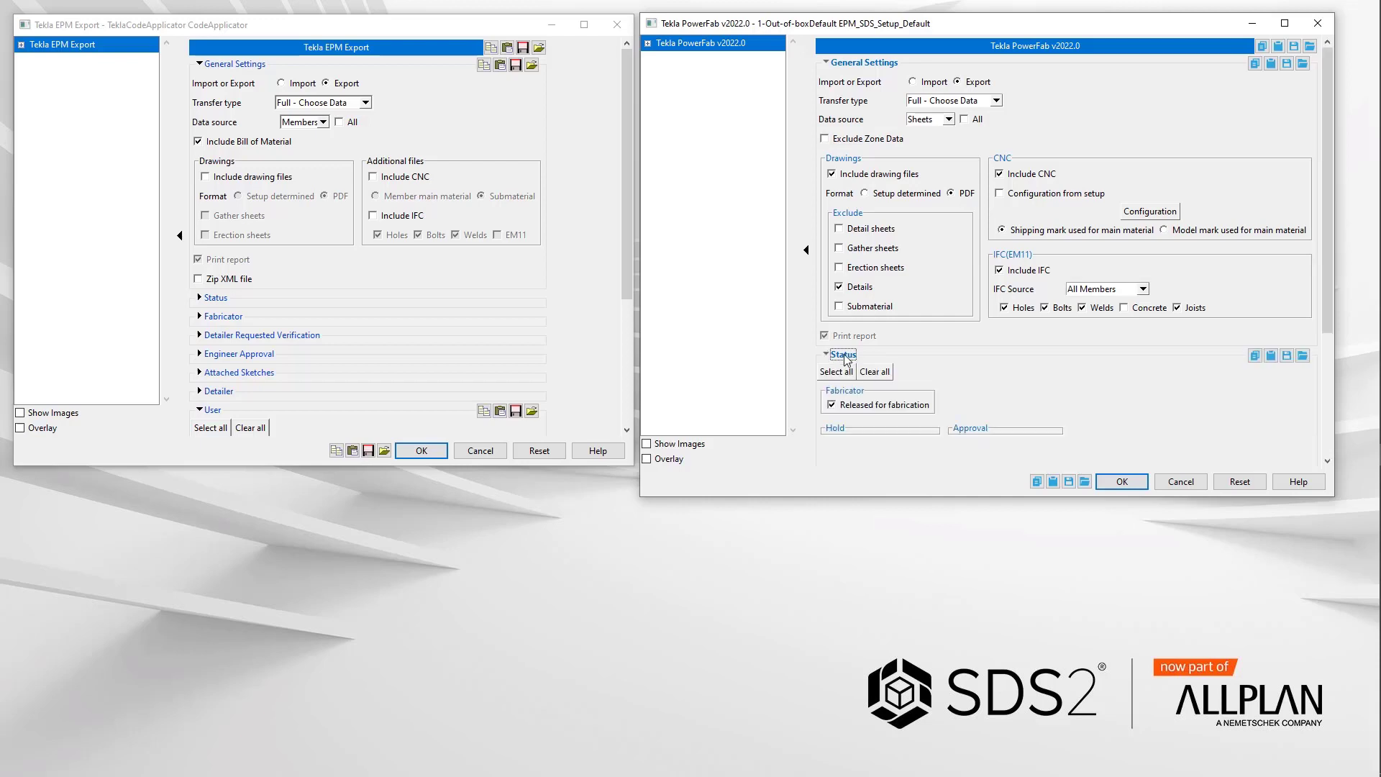
scroll(1109, 368, "down", 3)
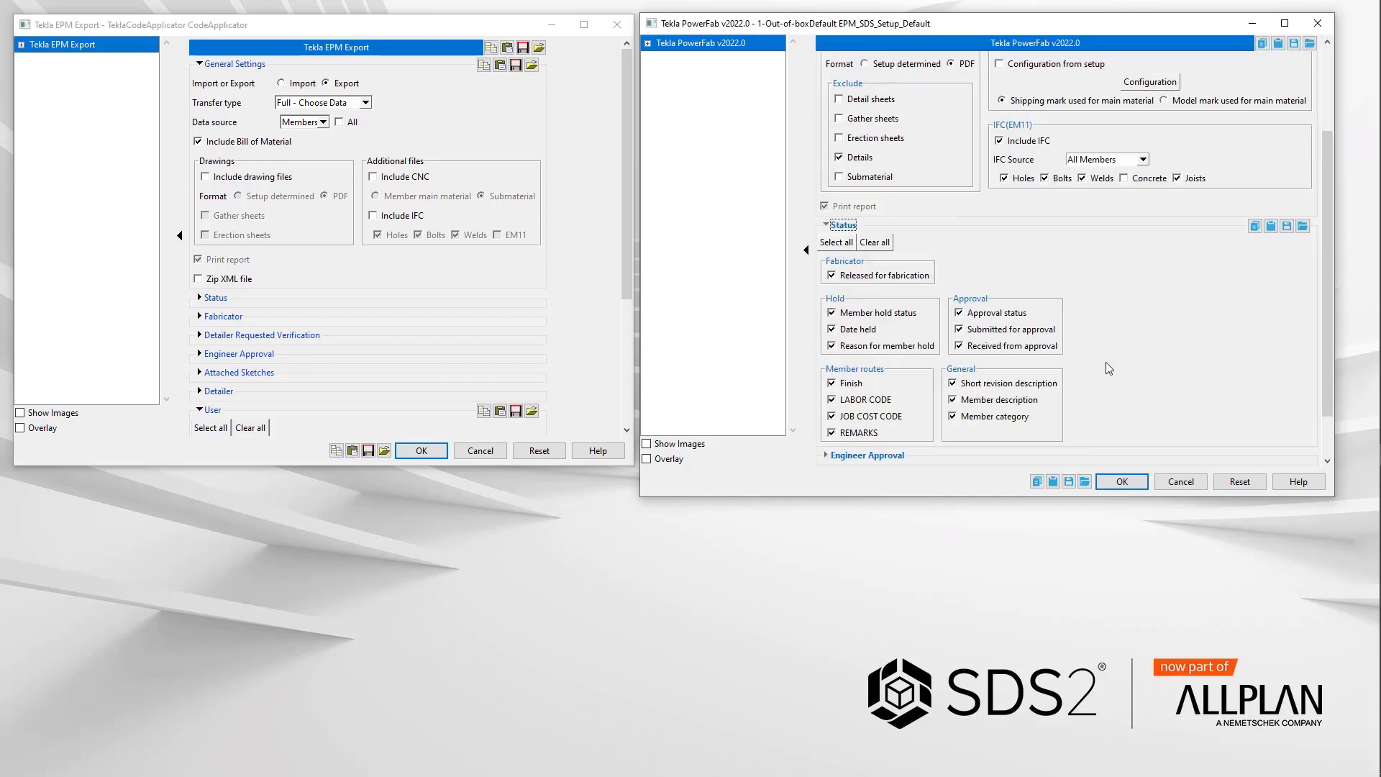